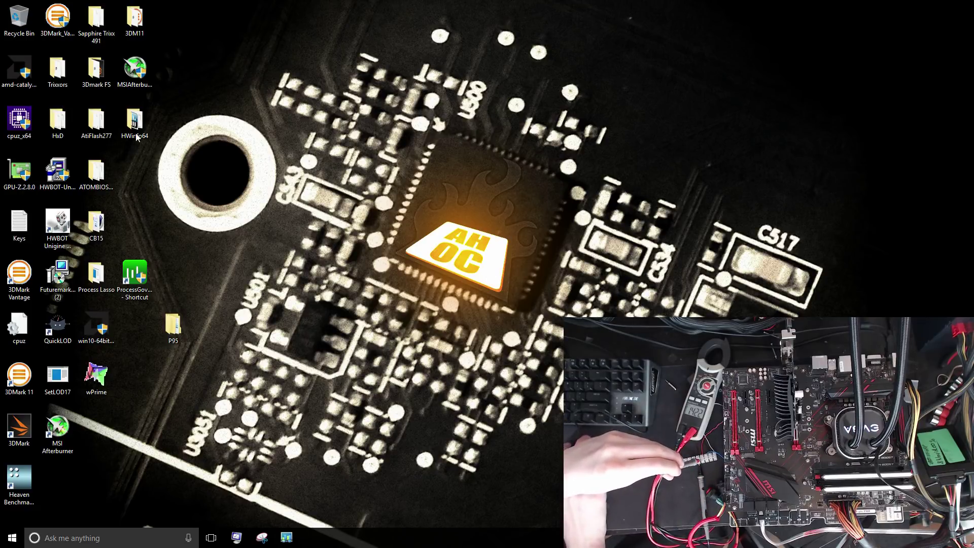
# - Launch Cinebench R15 (64-bit) from the CB15 folder on the desktop and run its CPU test
pyautogui.doubleClick(96, 223)
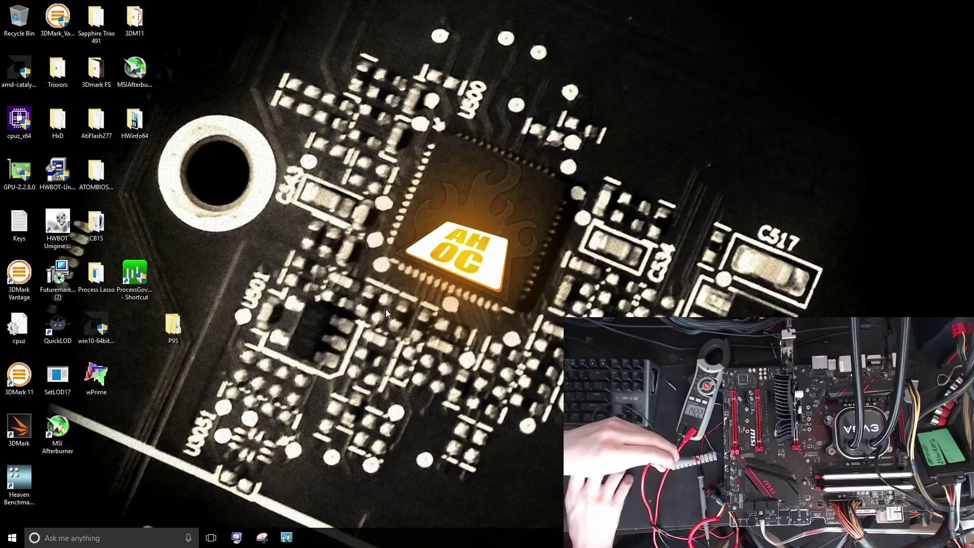
pyautogui.doubleClick(457, 210)
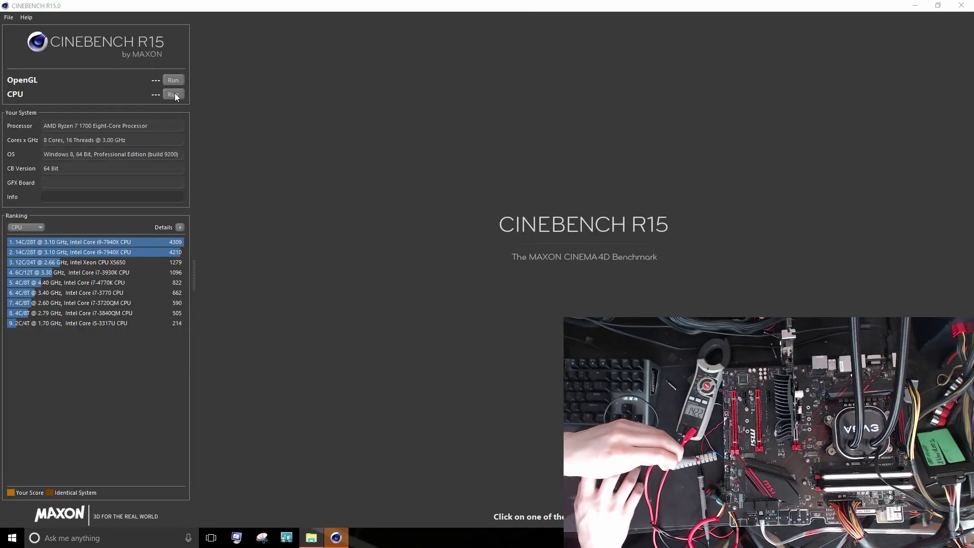
pyautogui.click(173, 95)
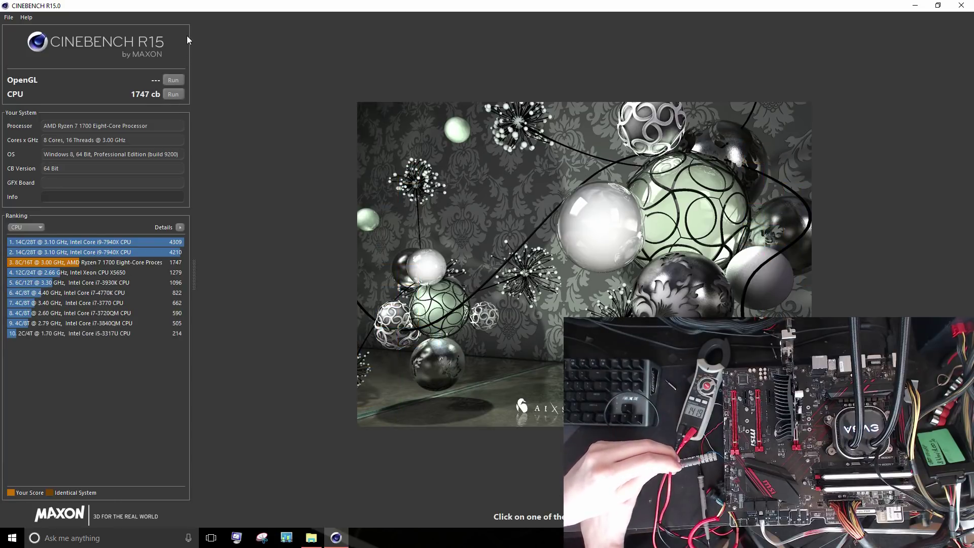
# - Restore Cinebench to a smaller window and start HWiNFO64 in sensors-only mode alongside it
pyautogui.moveTo(253, 5); pyautogui.dragTo(337, 167)
pyautogui.doubleClick(135, 122)
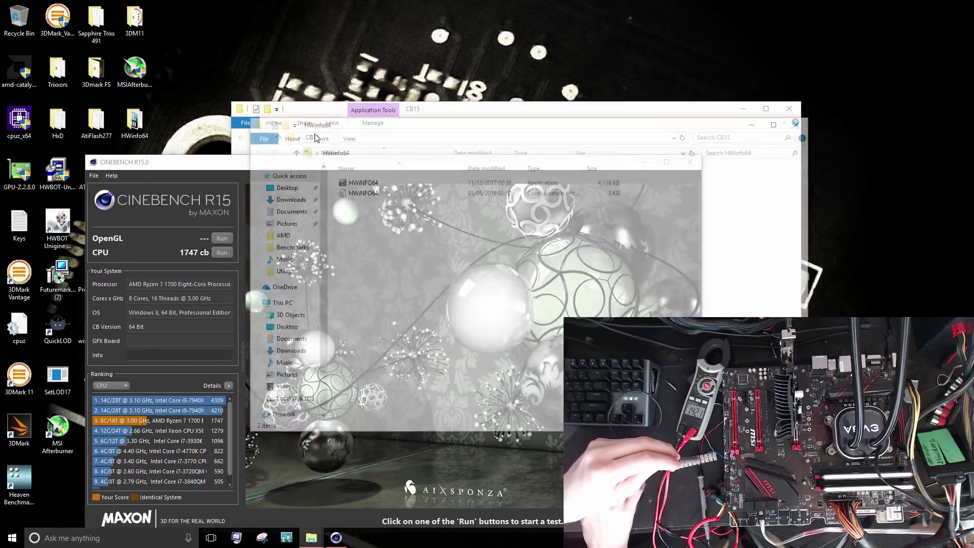
pyautogui.doubleClick(360, 181)
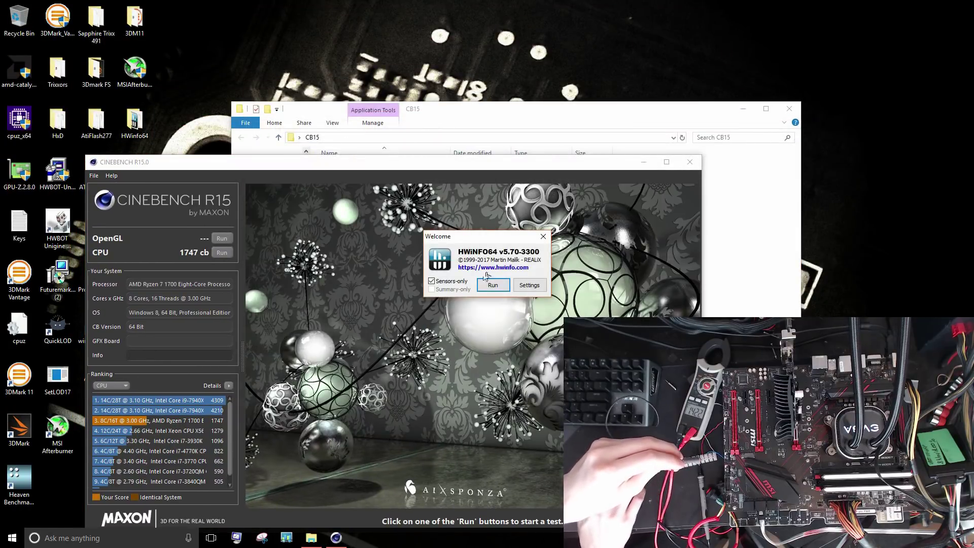
pyautogui.click(493, 285)
pyautogui.moveTo(489, 161); pyautogui.dragTo(446, 31)
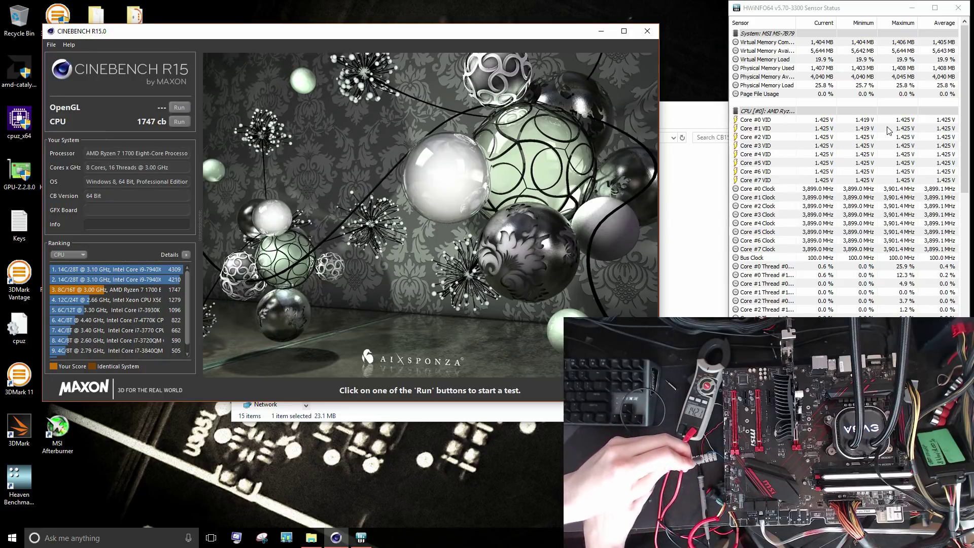
# - Find the SVI2 CPU Core Voltage reading in the HWiNFO64 sensor list
pyautogui.click(827, 147)
pyautogui.scroll(-15, 812, 146)
pyautogui.scroll(15, 799, 146)
pyautogui.click(794, 147)
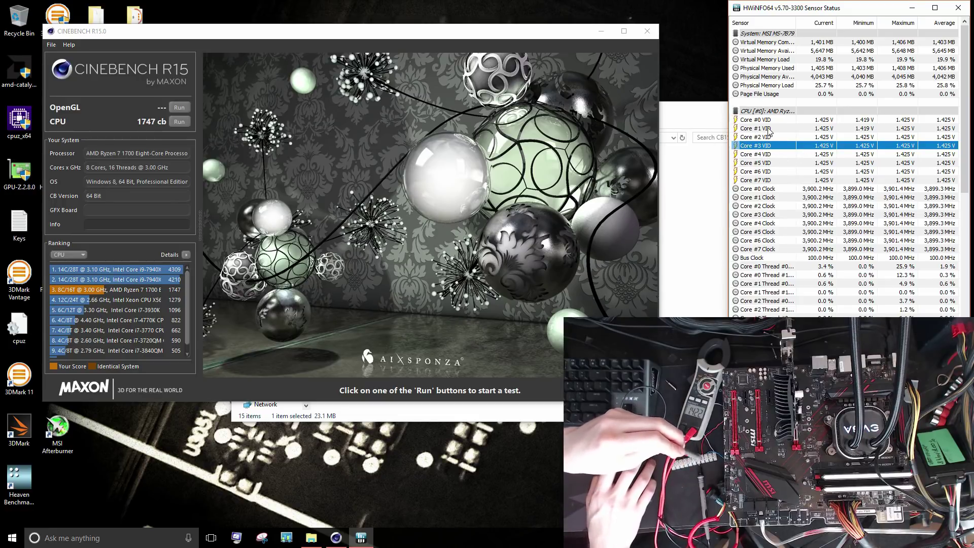
pyautogui.scroll(-15, 832, 141)
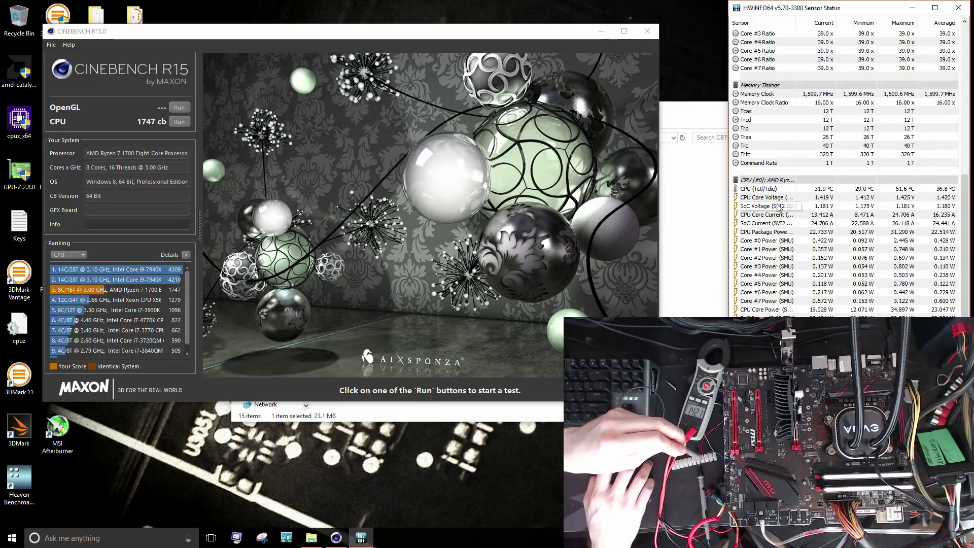
pyautogui.click(779, 200)
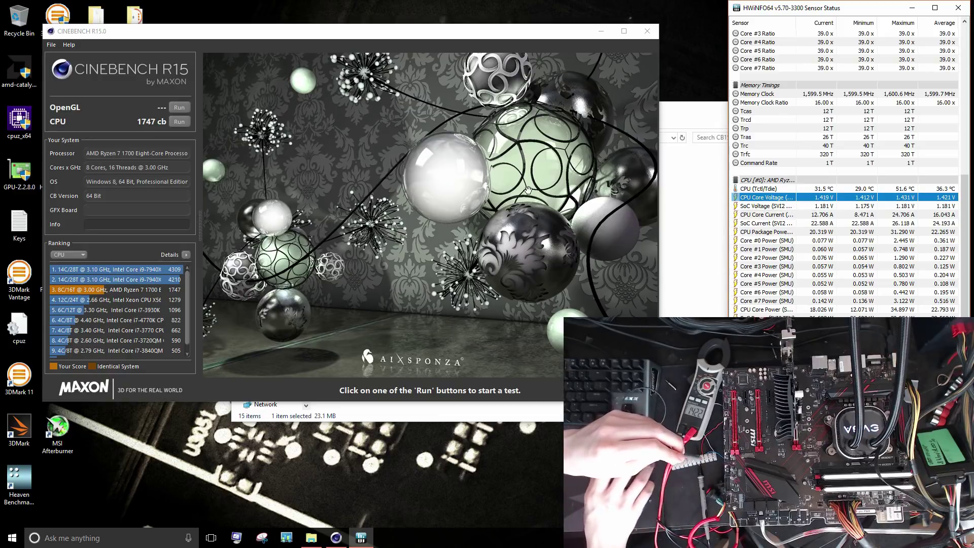
# - Run the Cinebench CPU test and check the CPU Core Voltage in HWiNFO64 during the render
pyautogui.click(182, 121)
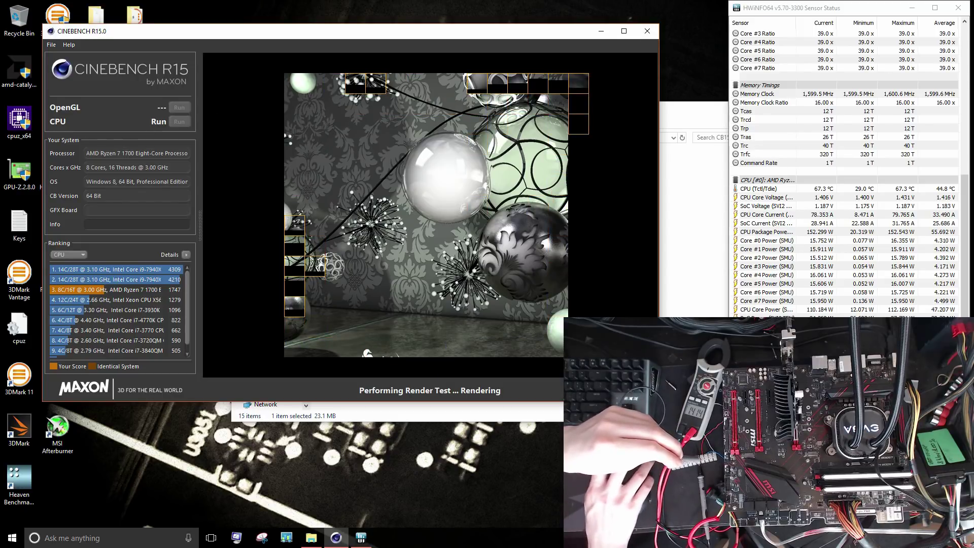
pyautogui.click(361, 538)
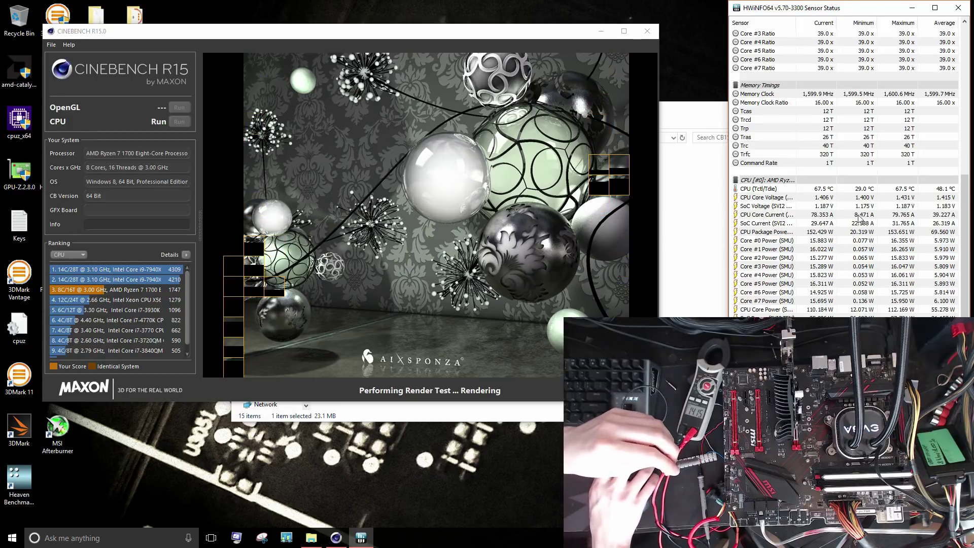
pyautogui.click(822, 198)
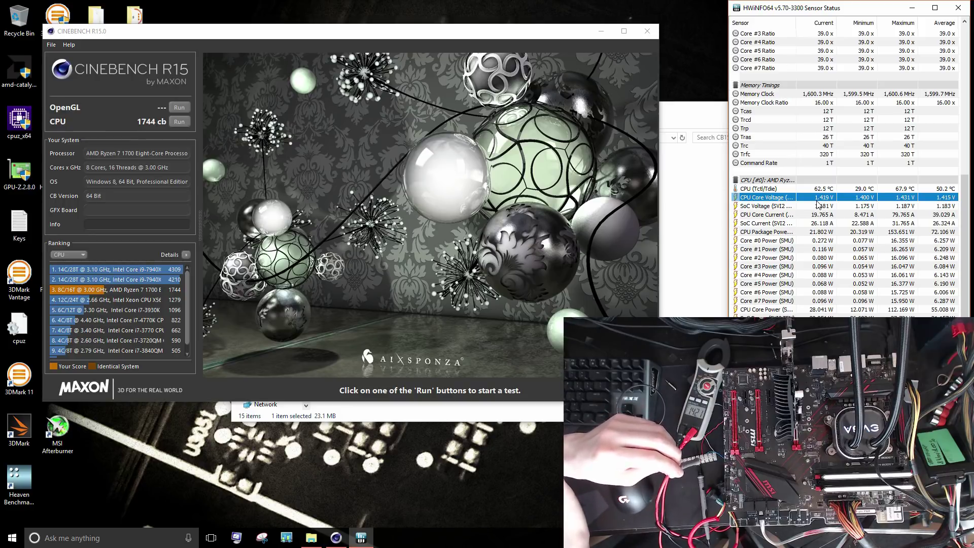
# - Repeat the Cinebench CPU test four more times, letting each render finish
pyautogui.click(182, 123)
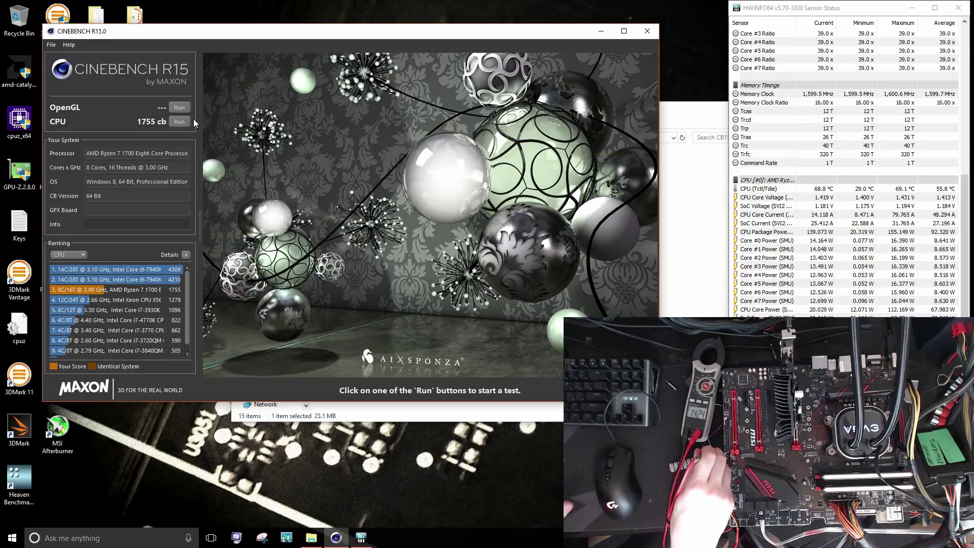
pyautogui.click(177, 122)
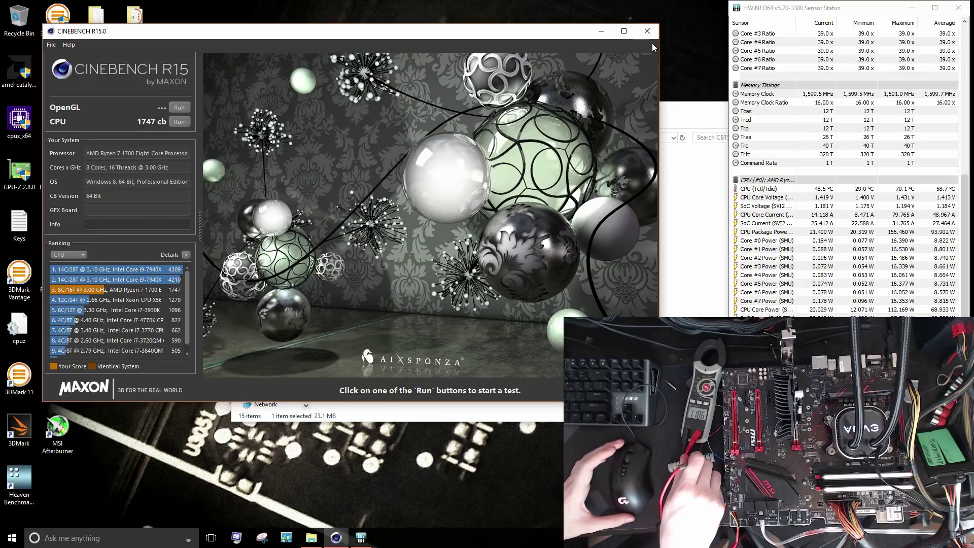
pyautogui.click(185, 121)
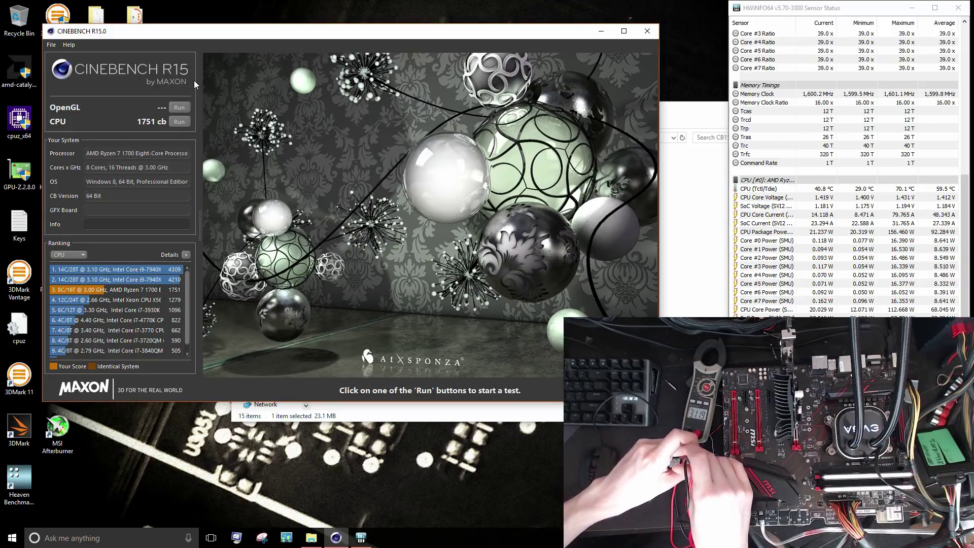
pyautogui.click(178, 122)
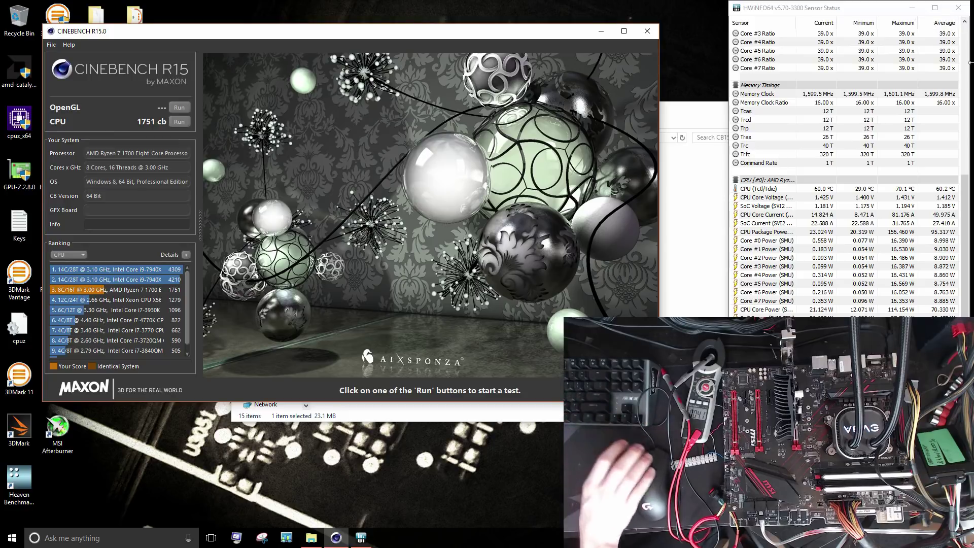
# - Close Cinebench without saving the benchmark score, and close HWiNFO64 and the CB15 folder
pyautogui.click(646, 35)
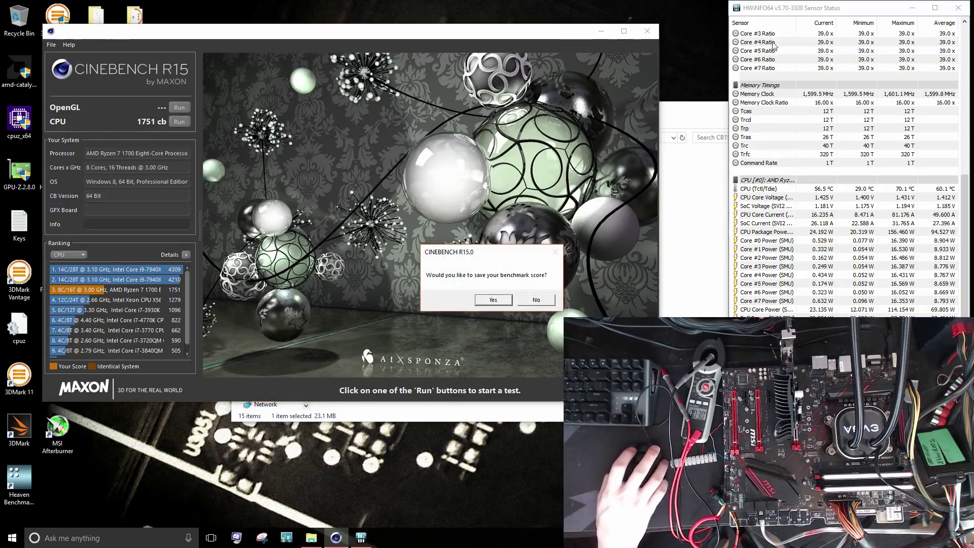
pyautogui.click(527, 303)
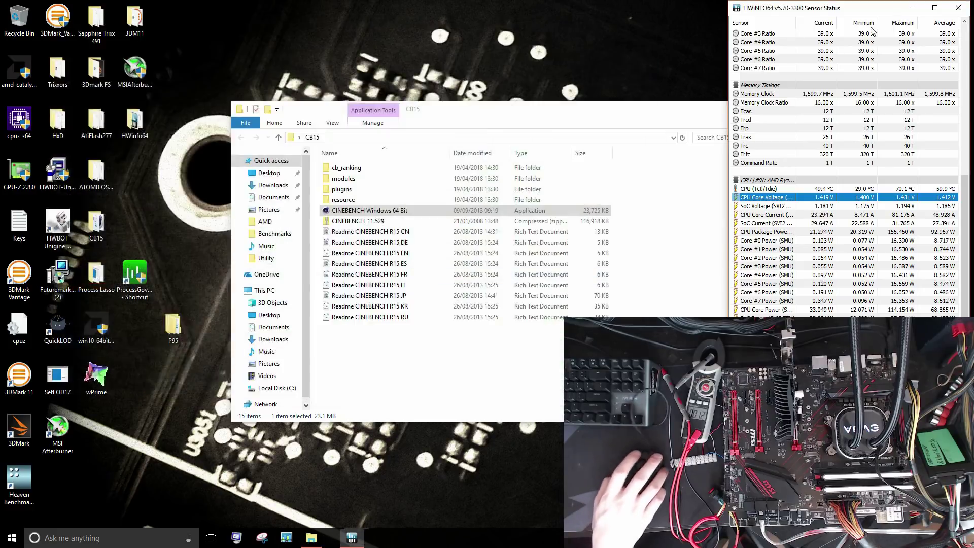
pyautogui.click(967, 7)
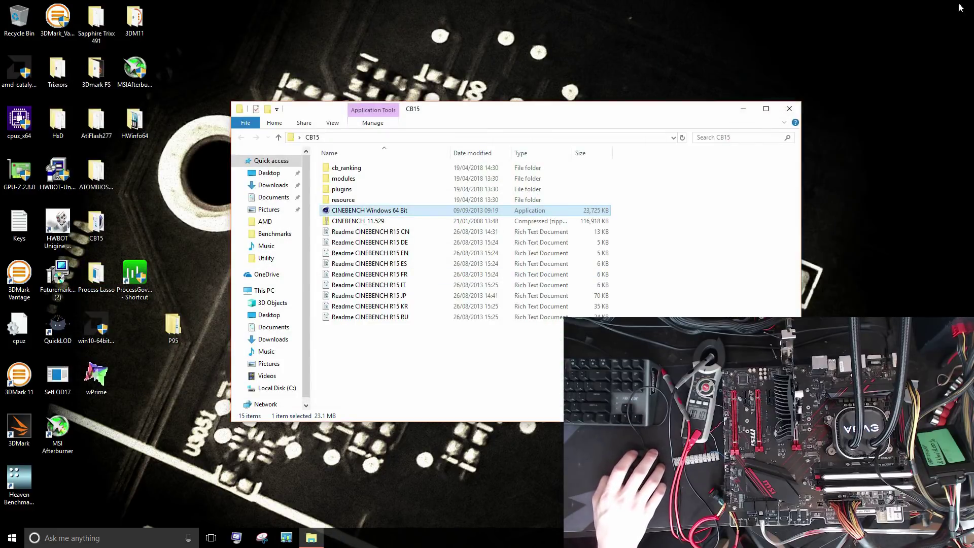
pyautogui.click(784, 109)
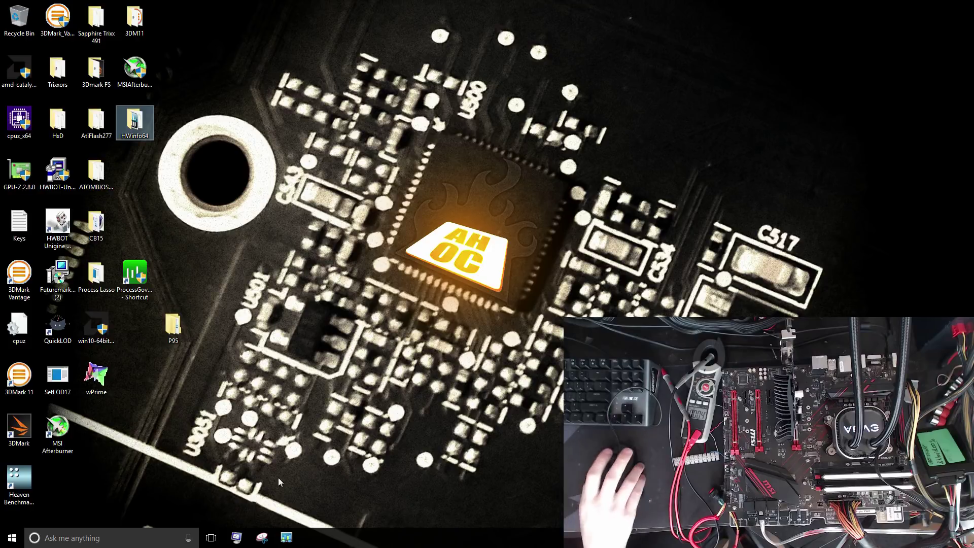
# - Restart the computer and enter the BIOS setup
pyautogui.click(13, 538)
pyautogui.click(12, 515)
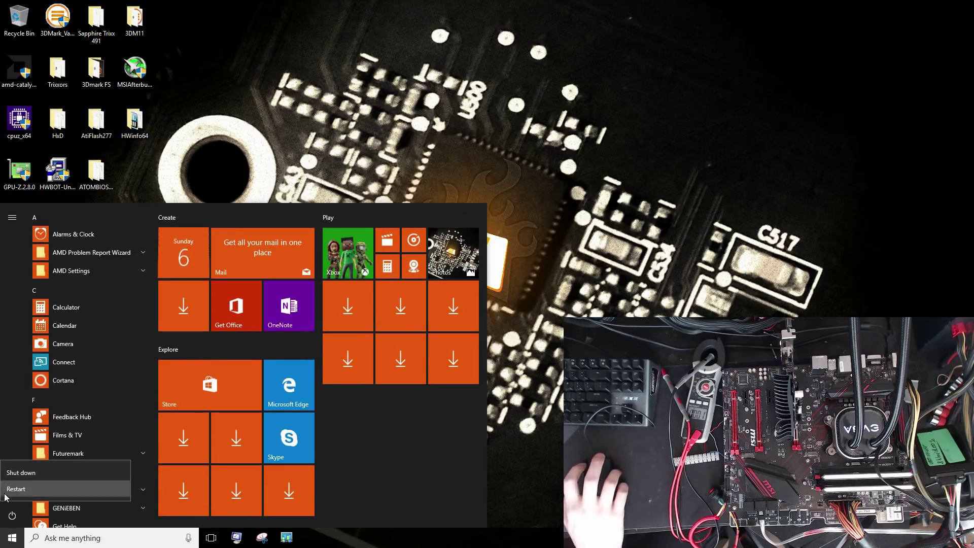
pyautogui.click(5, 495)
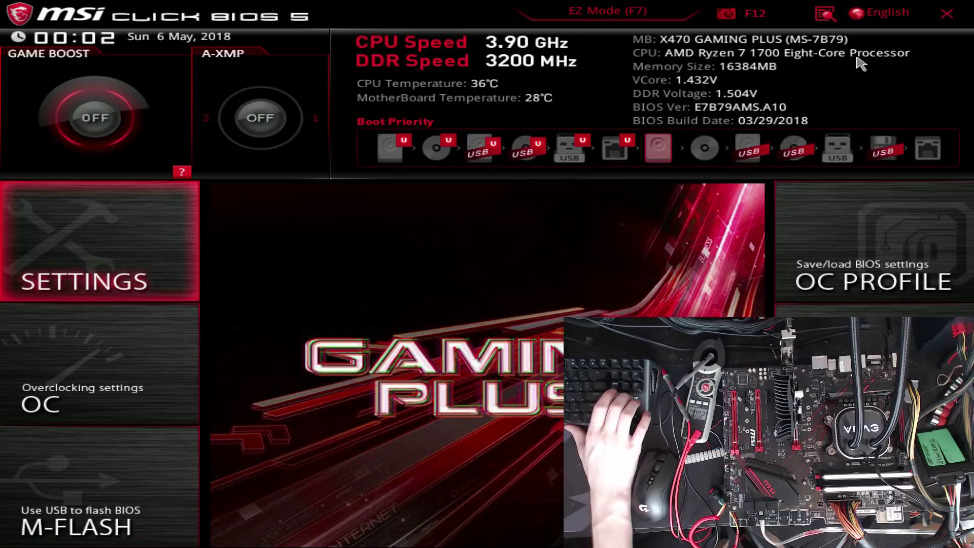
# - Open the DigitALL Power settings within the BIOS overclocking section
pyautogui.press('Down')
pyautogui.press('Return')
pyautogui.press('Down')
pyautogui.press('Down')
pyautogui.press('Down')
pyautogui.press('Down')
pyautogui.press('Down')
pyautogui.press('Down')
pyautogui.press('Down')
pyautogui.press('Down')
pyautogui.press('Down')
pyautogui.press('Down')
pyautogui.press('Down')
pyautogui.press('Down')
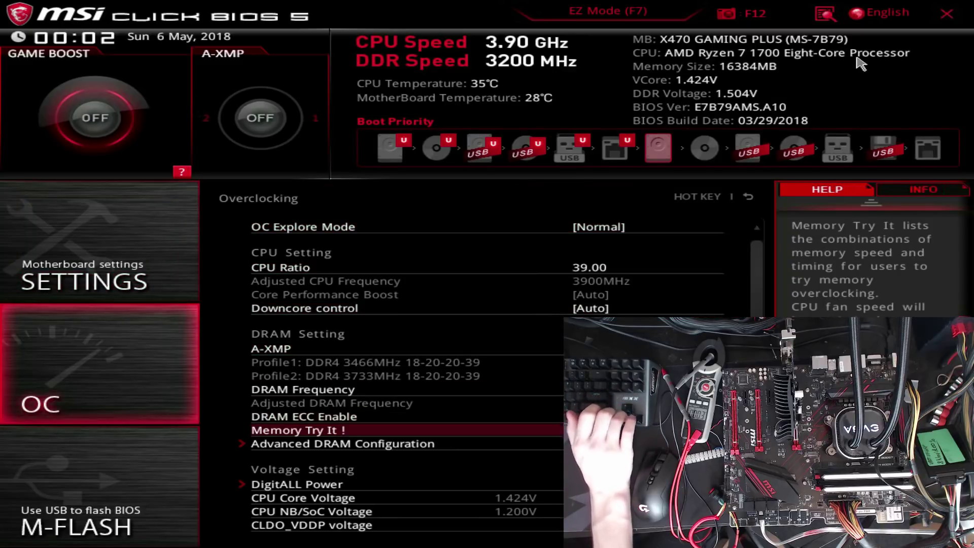
pyautogui.press('Up')
pyautogui.press('Up')
pyautogui.press('Up')
pyautogui.press('Up')
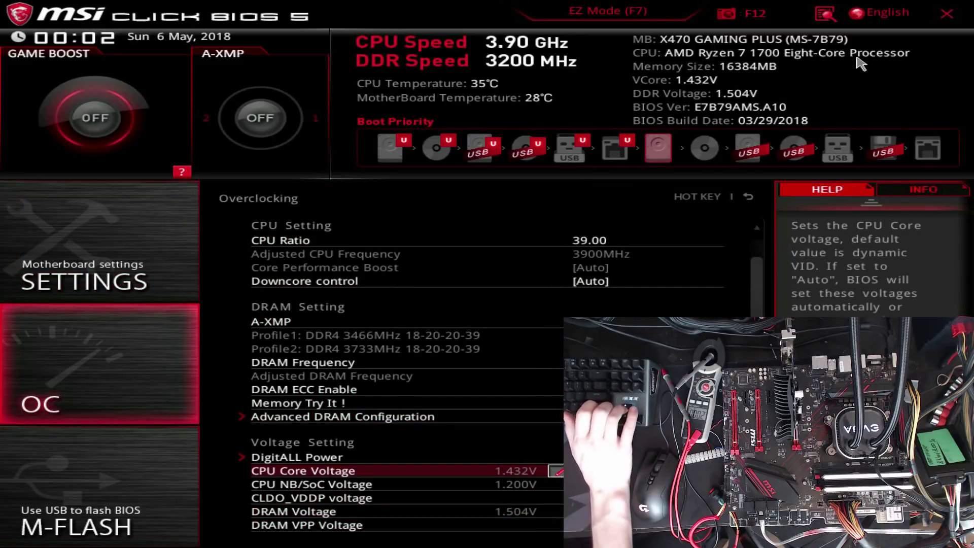
pyautogui.press('Return')
# - Set CPU Loadline Calibration Control to Mode 8
pyautogui.press('Down')
pyautogui.press('Up')
pyautogui.press('Return')
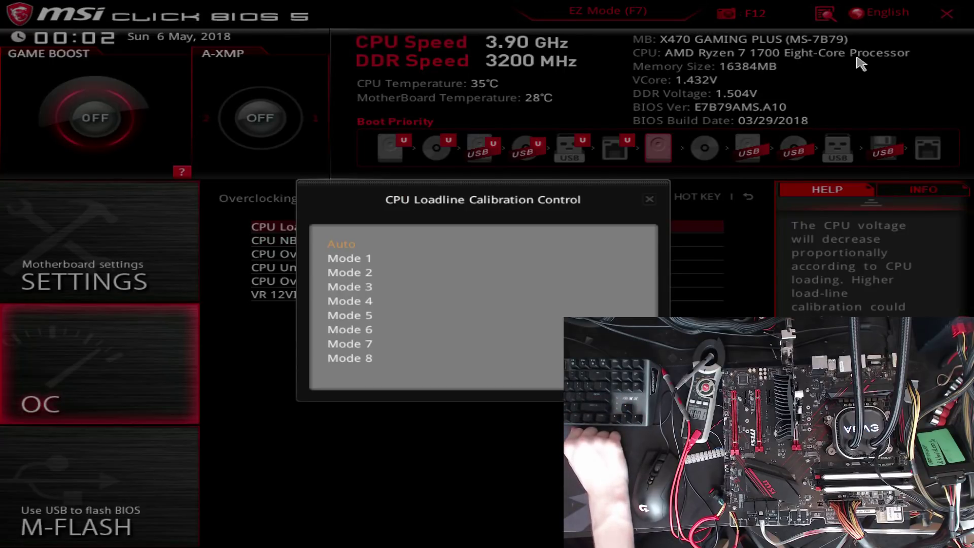
pyautogui.press('Down')
pyautogui.press('Down')
pyautogui.press('Down')
pyautogui.press('Down')
pyautogui.press('Down')
pyautogui.press('Down')
pyautogui.press('Down')
pyautogui.press('Down')
pyautogui.press('Down')
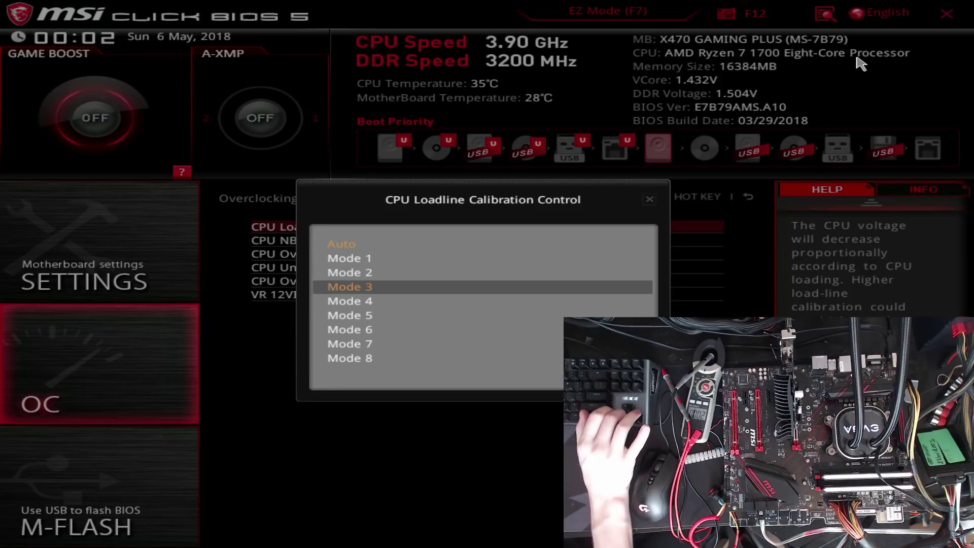
pyautogui.press('Up')
pyautogui.press('Up')
pyautogui.press('Up')
pyautogui.press('Up')
pyautogui.press('Up')
pyautogui.press('Up')
pyautogui.press('Up')
pyautogui.press('Up')
pyautogui.press('Up')
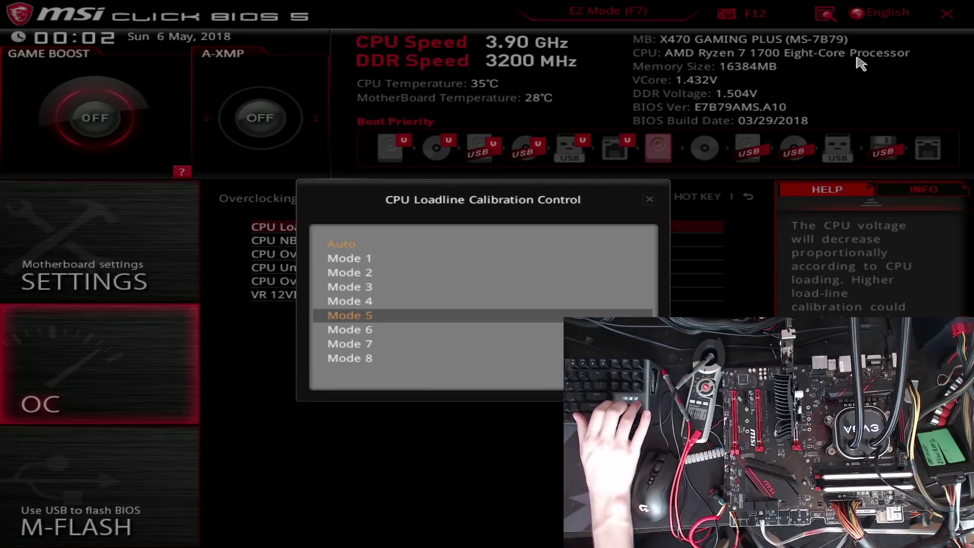
pyautogui.press('Down')
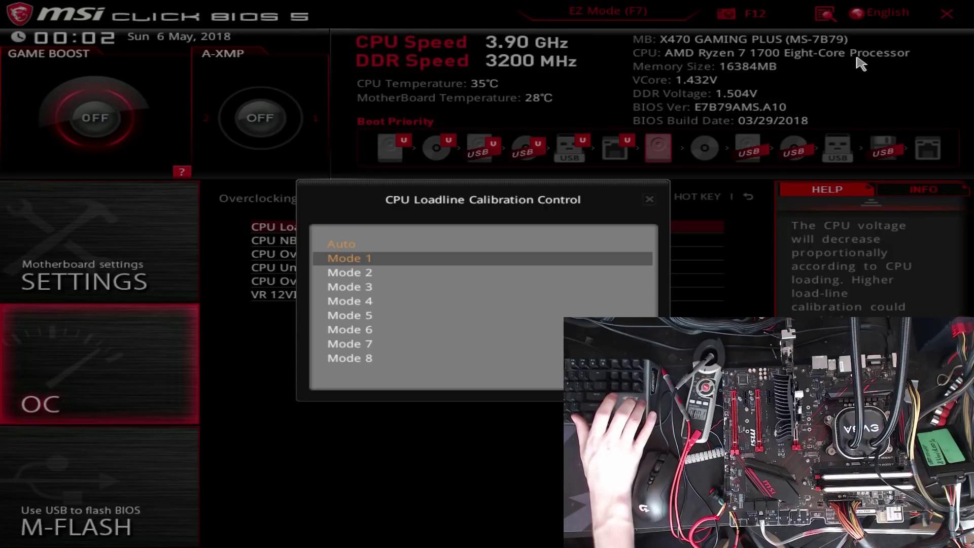
pyautogui.press('Down')
pyautogui.press('Down')
pyautogui.press('Down')
pyautogui.press('Down')
pyautogui.press('Down')
pyautogui.press('Down')
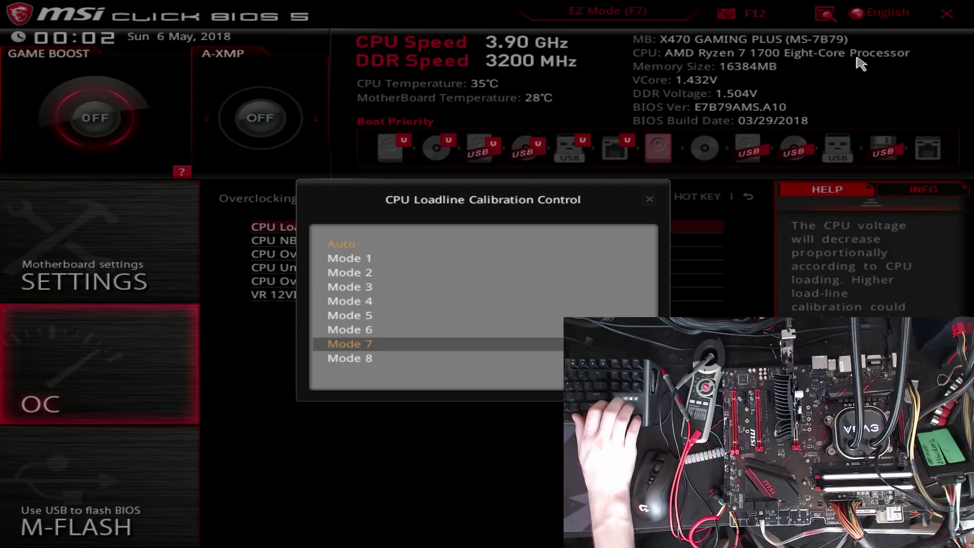
pyautogui.press('Down')
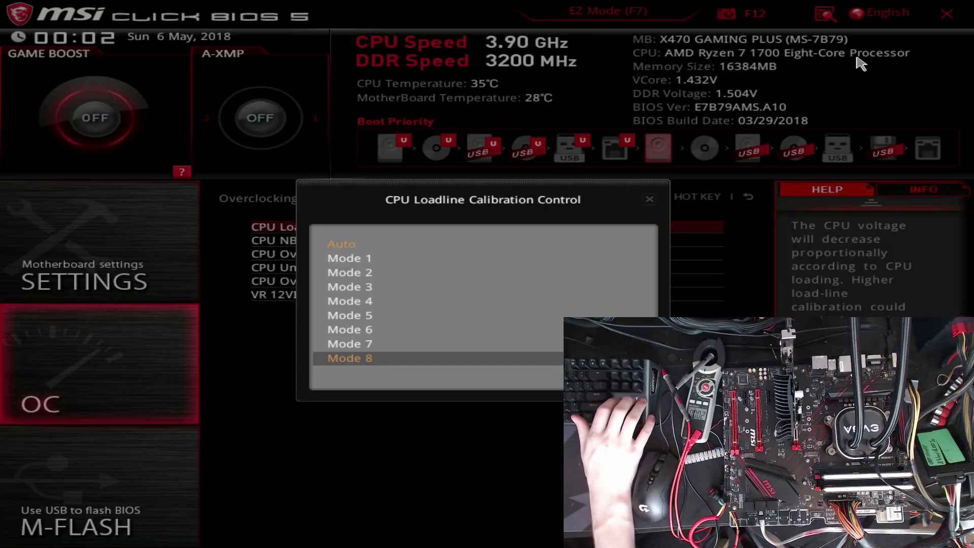
pyautogui.press('Return')
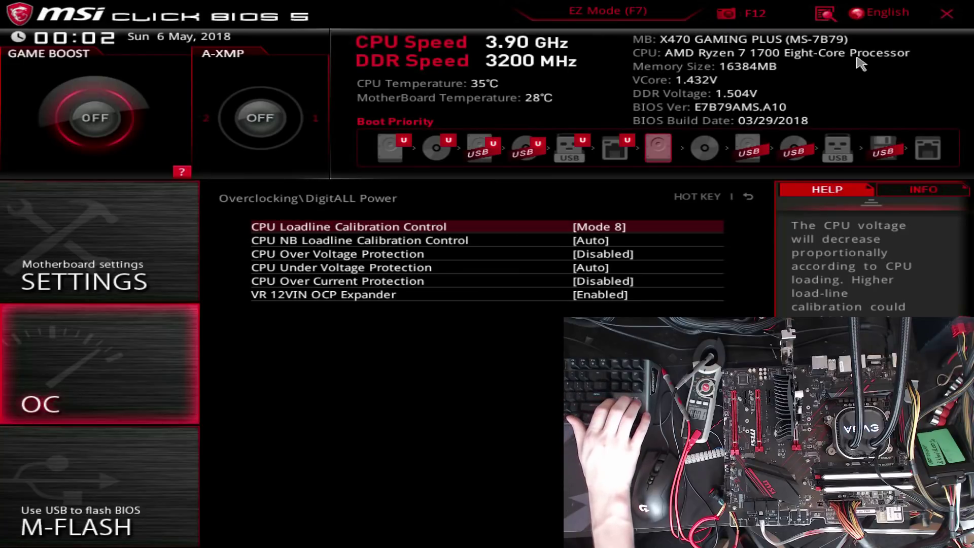
# - Save the BIOS changes and reboot into Windows
pyautogui.press('Down')
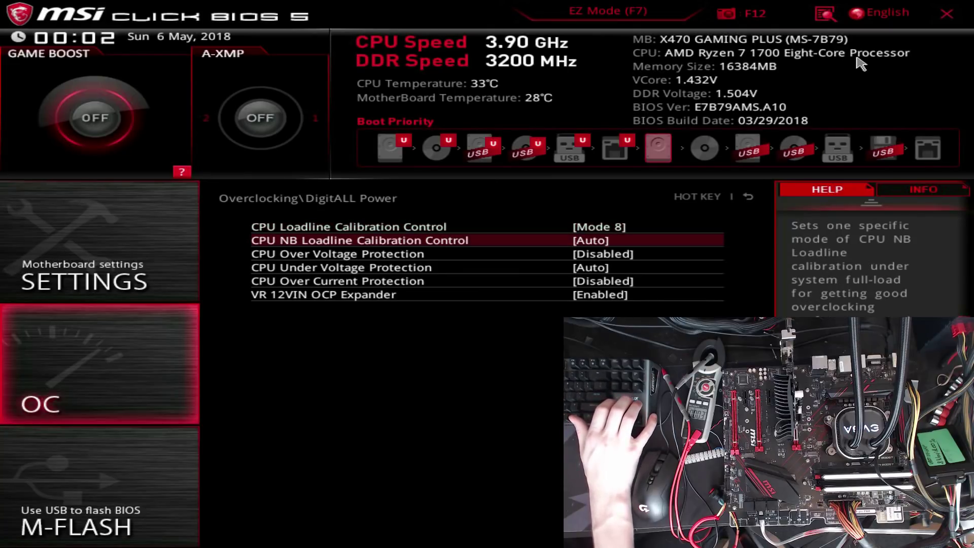
pyautogui.press('F10')
pyautogui.press('Escape')
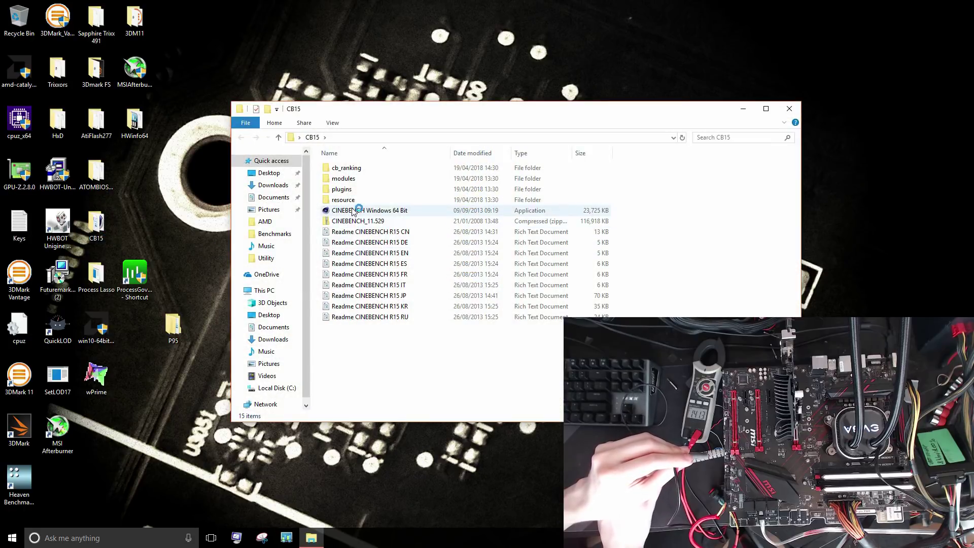
# - Launch Cinebench R15 (64-bit) from the CB15 folder and restore it to a smaller window
pyautogui.doubleClick(344, 210)
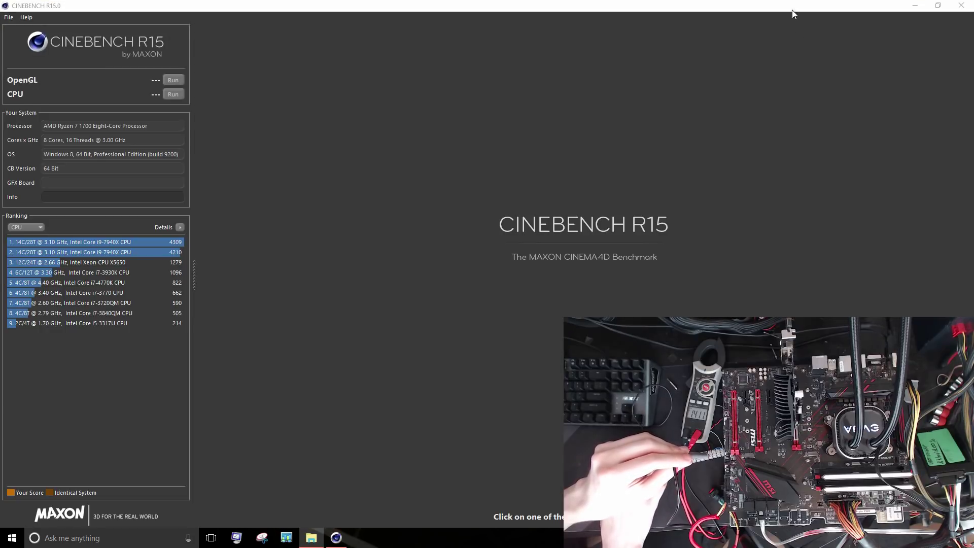
pyautogui.moveTo(775, 11); pyautogui.dragTo(721, 150)
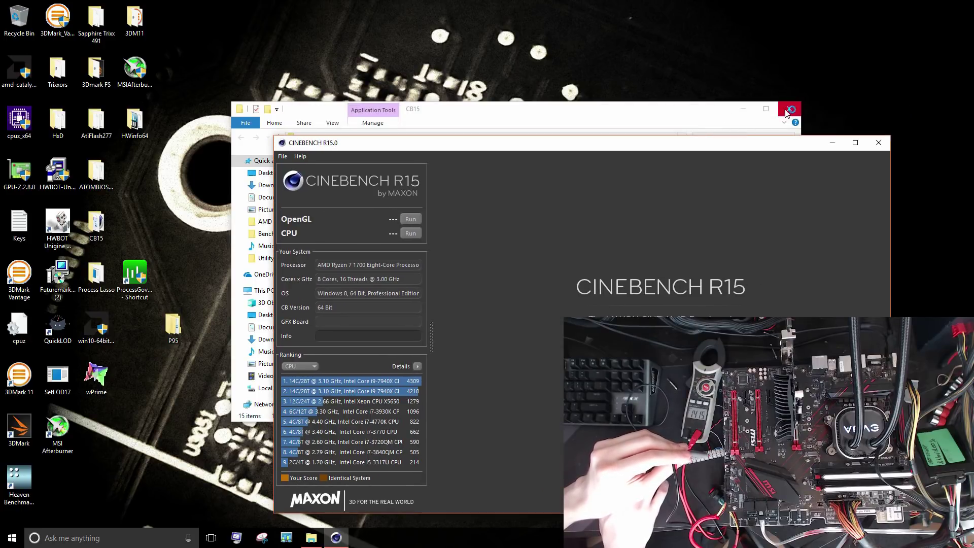
# - Run the CPU benchmark in Cinebench R15 and let the render continue instead of stopping it
pyautogui.click(411, 234)
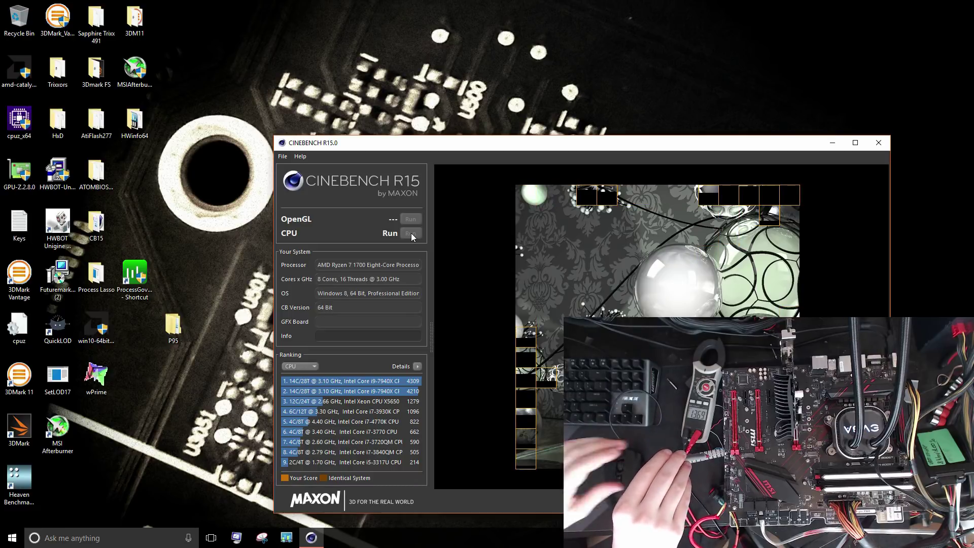
pyautogui.click(878, 142)
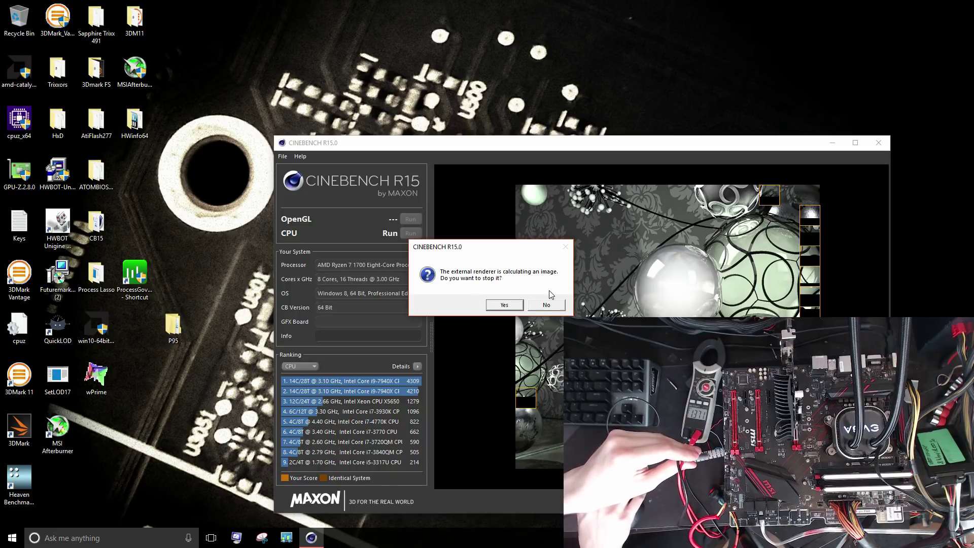
pyautogui.click(547, 305)
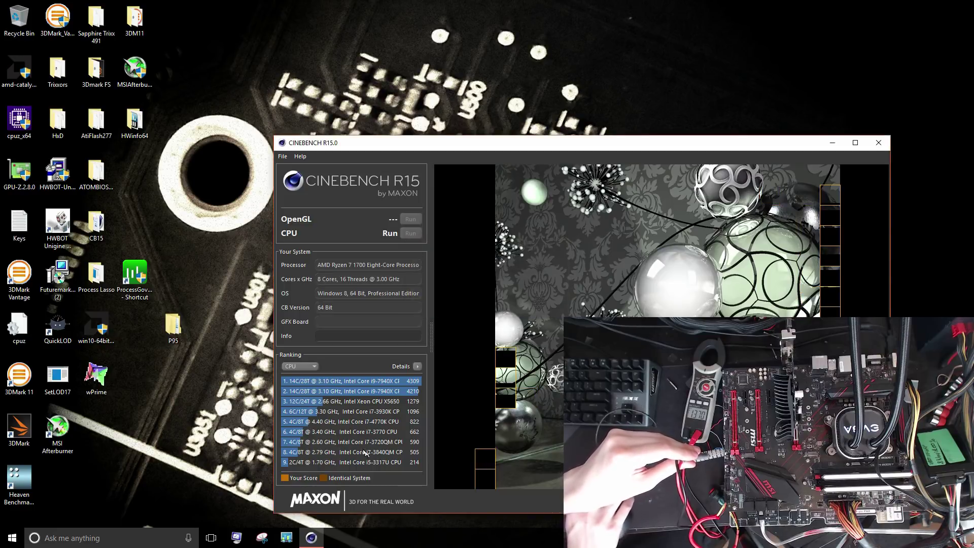
# - Close Cinebench R15 and restart the computer
pyautogui.click(884, 147)
pyautogui.click(609, 305)
pyautogui.click(12, 538)
pyautogui.click(11, 517)
pyautogui.click(20, 490)
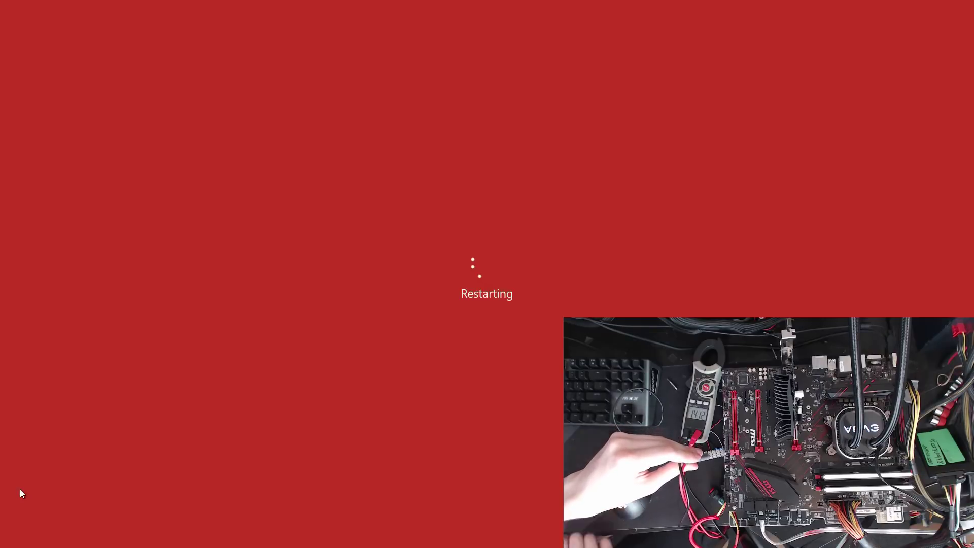
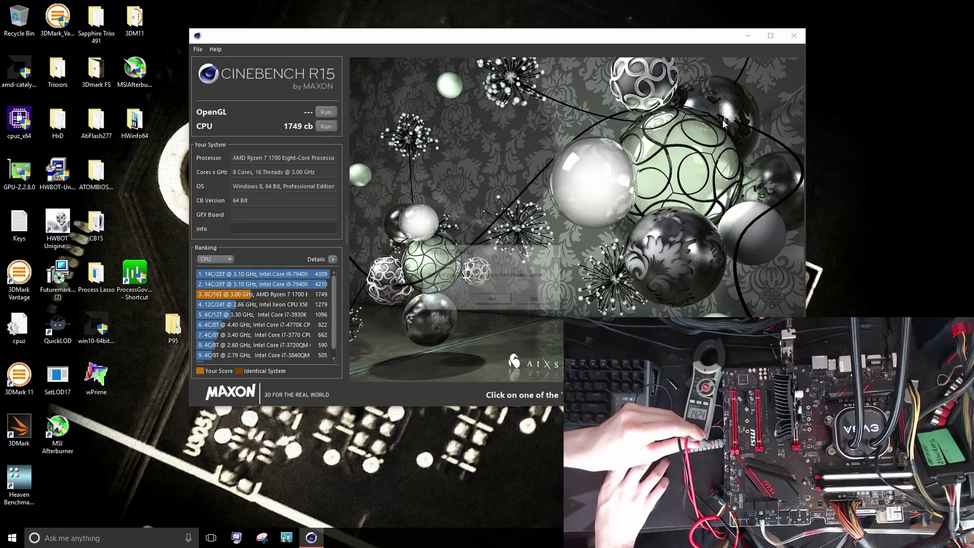
# - Decline saving the Cinebench benchmark score and restart the computer into the BIOS
pyautogui.click(537, 299)
pyautogui.click(12, 538)
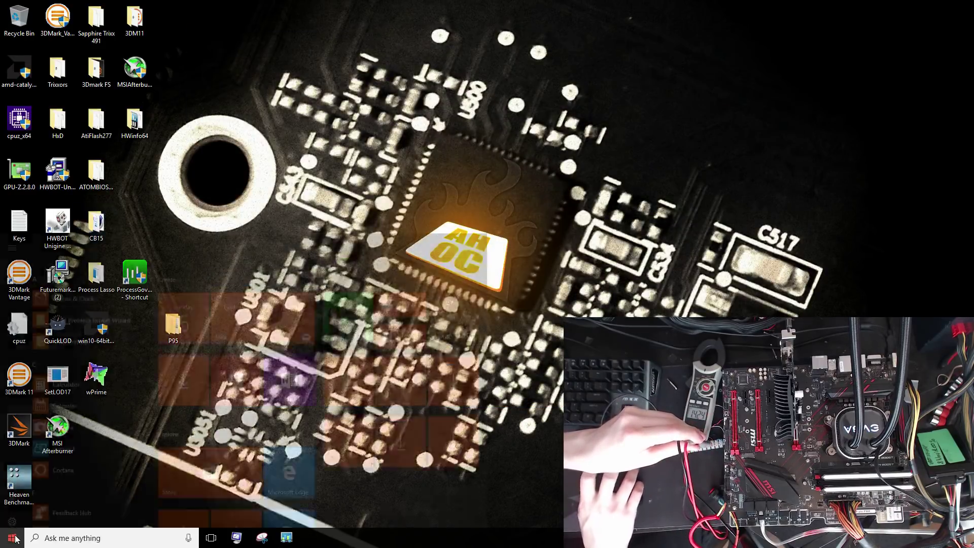
pyautogui.click(12, 540)
pyautogui.click(12, 514)
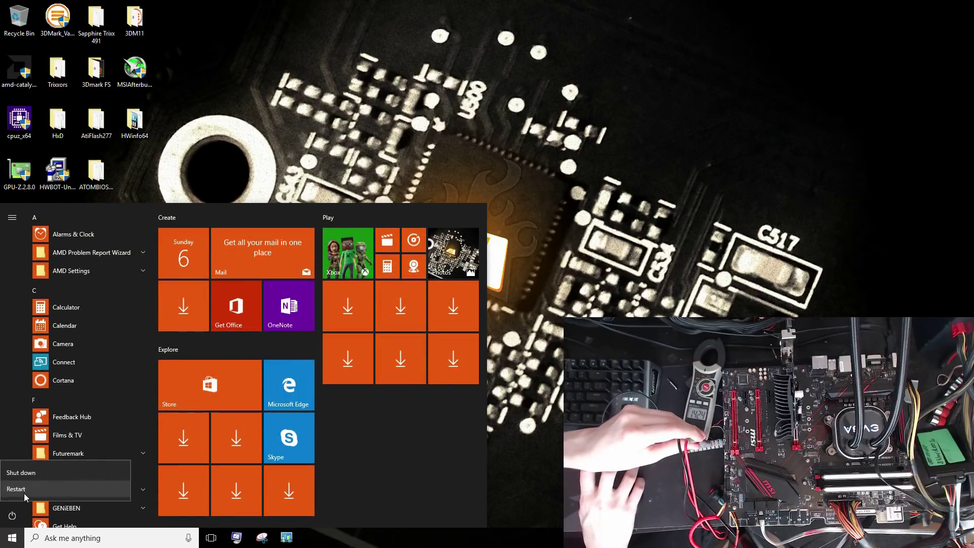
pyautogui.click(23, 493)
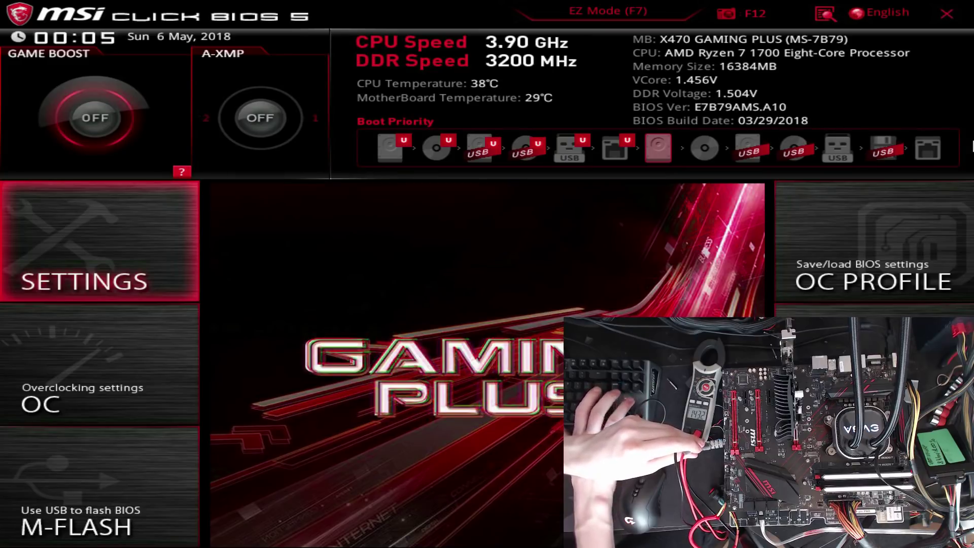
# - Open the DigitALL Power settings within the BIOS overclocking section
pyautogui.press('Down')
pyautogui.press('Return')
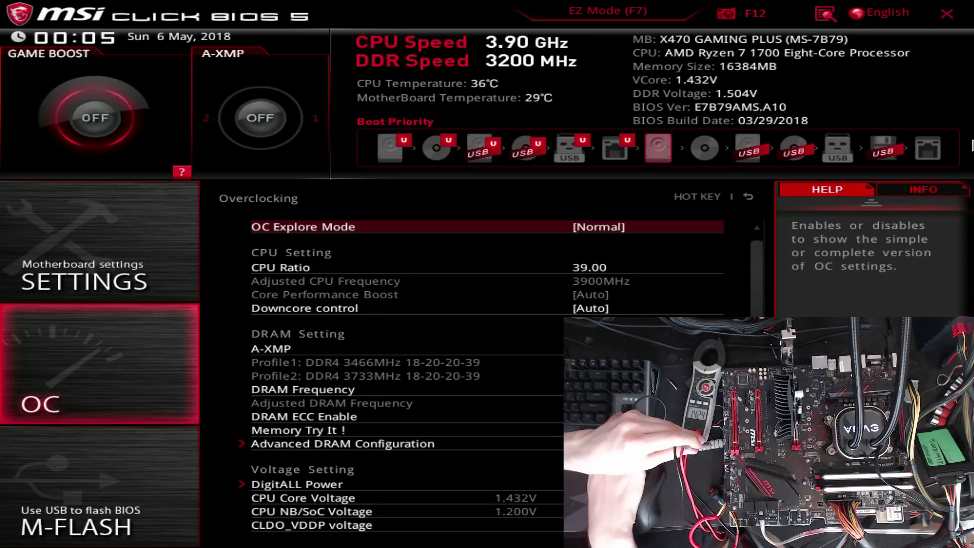
pyautogui.press('Down')
pyautogui.press('Down')
pyautogui.press('Down')
pyautogui.press('Down')
pyautogui.press('Down')
pyautogui.press('Down')
pyautogui.press('Down')
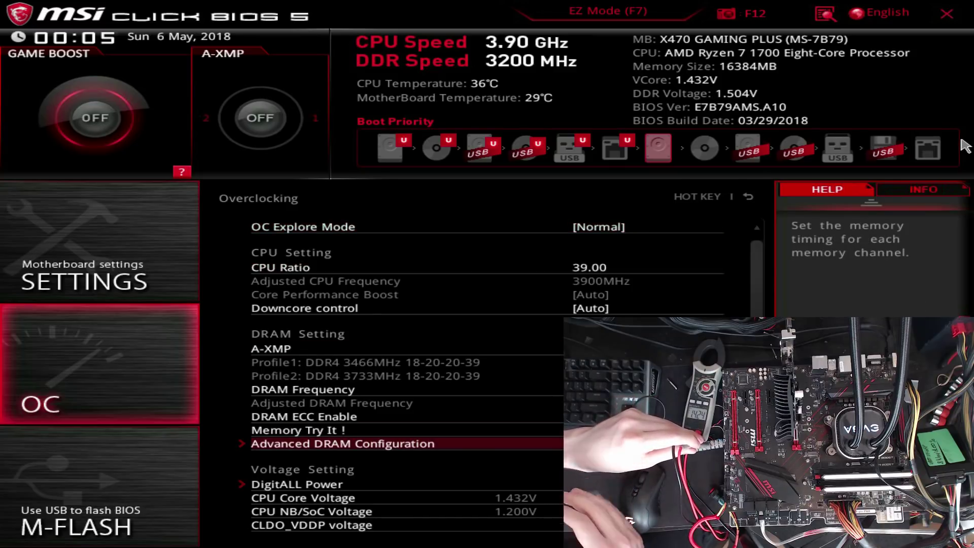
pyautogui.press('Return')
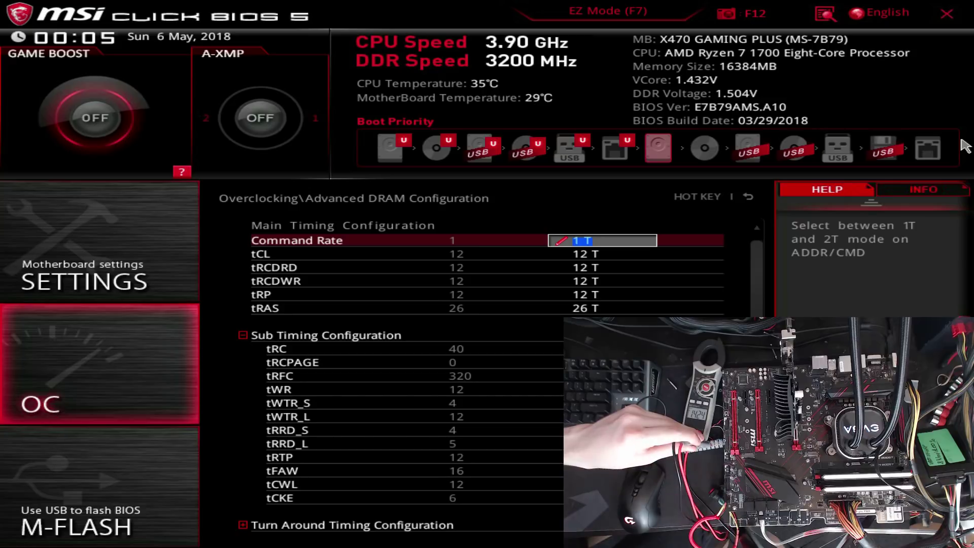
pyautogui.press('Escape')
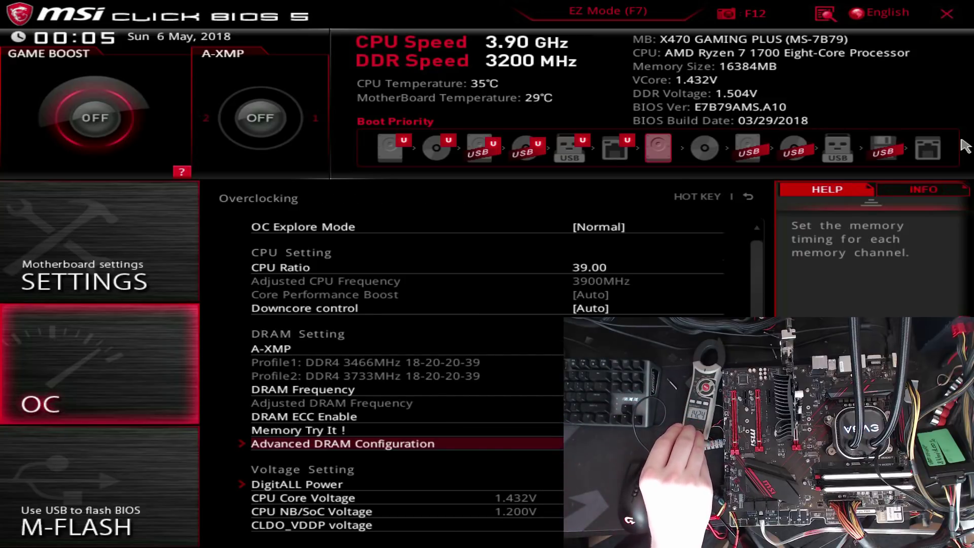
pyautogui.press('Down')
pyautogui.press('Down')
pyautogui.press('Down')
pyautogui.press('Down')
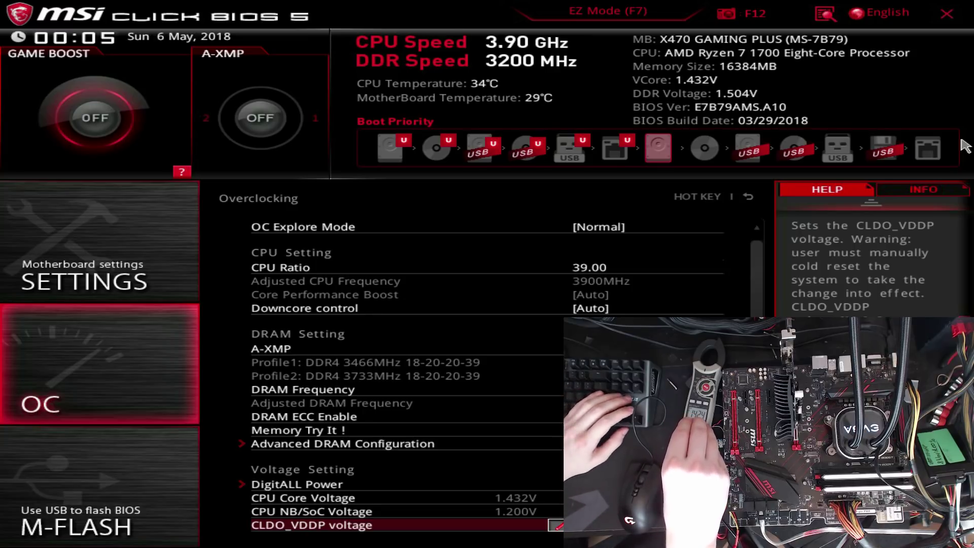
pyautogui.press('Up')
pyautogui.press('Up')
pyautogui.press('Up')
pyautogui.press('Return')
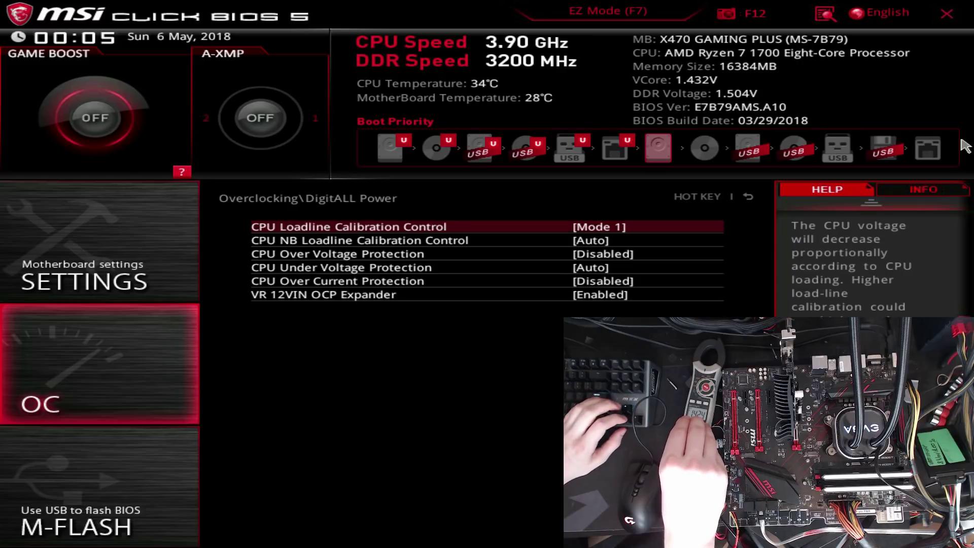
# - Set CPU Loadline Calibration Control to Mode 2, then save the BIOS changes and reboot into Windows
pyautogui.press('-')
pyautogui.press('-')
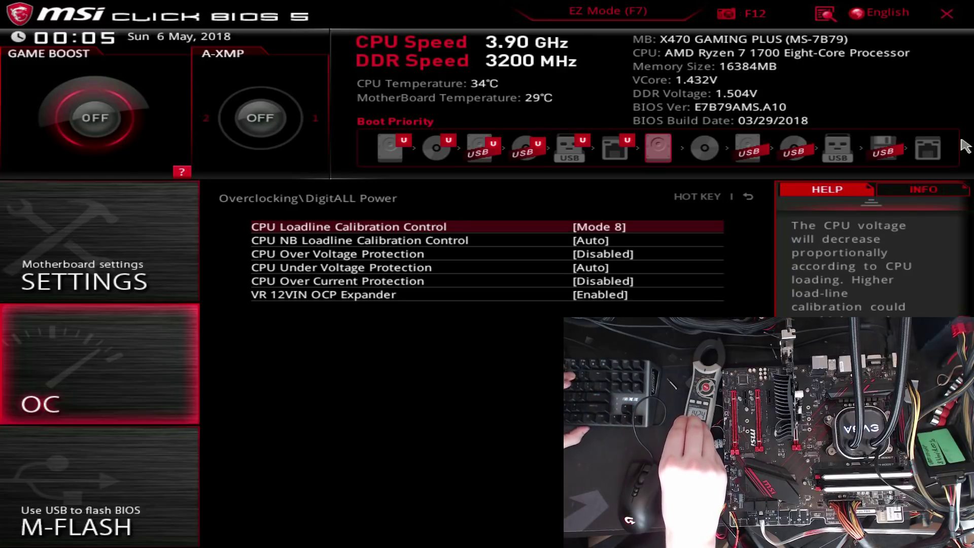
pyautogui.press('+')
pyautogui.press('+')
pyautogui.press('+')
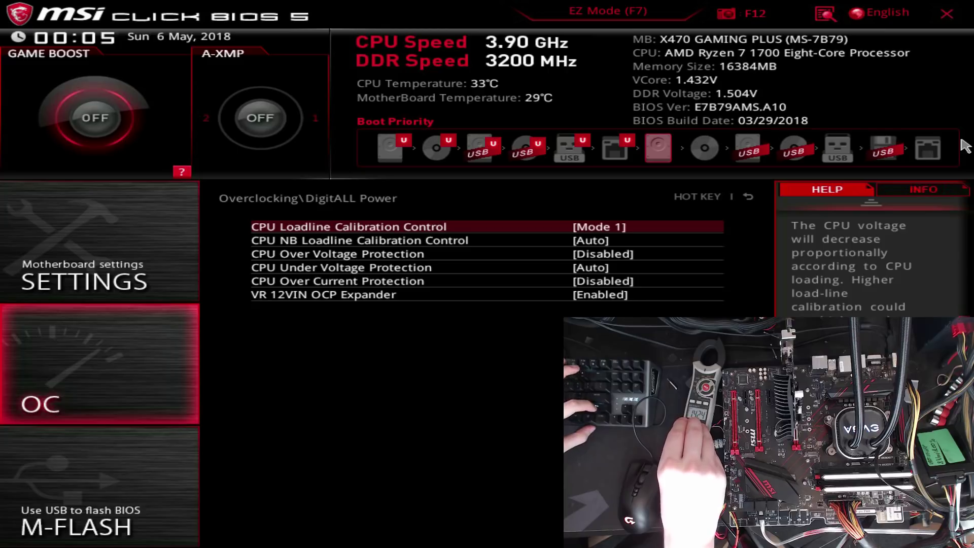
pyautogui.press('F10')
pyautogui.press('Return')
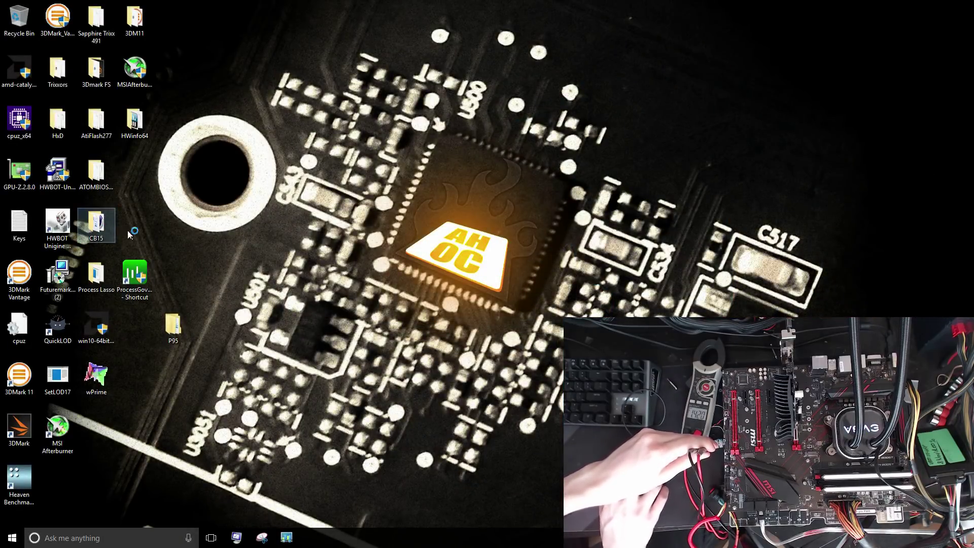
# - Launch Cinebench R15 (64-bit) from the CB15 folder and run its CPU benchmark
pyautogui.doubleClick(350, 211)
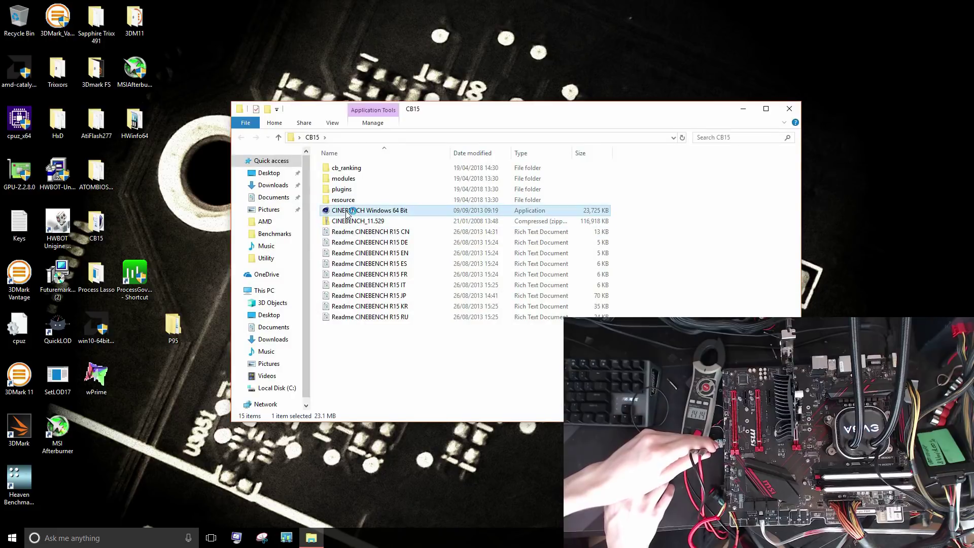
pyautogui.click(790, 110)
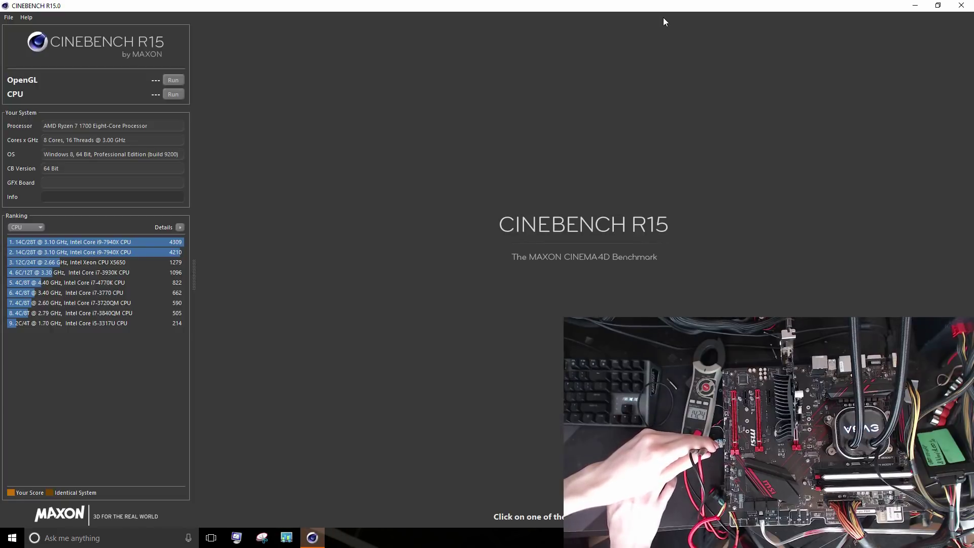
pyautogui.click(176, 96)
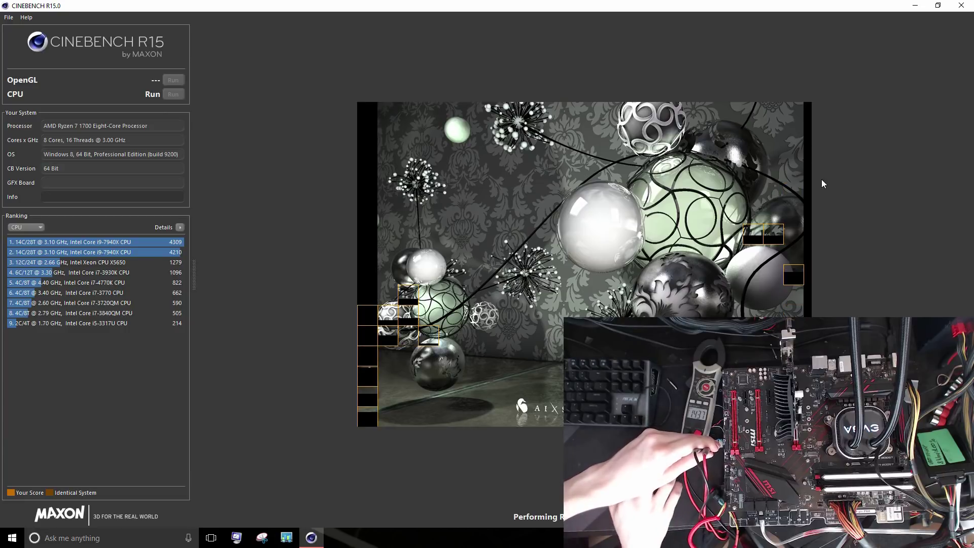
# - Close Cinebench without saving the benchmark score and restart the computer into the BIOS
pyautogui.click(961, 5)
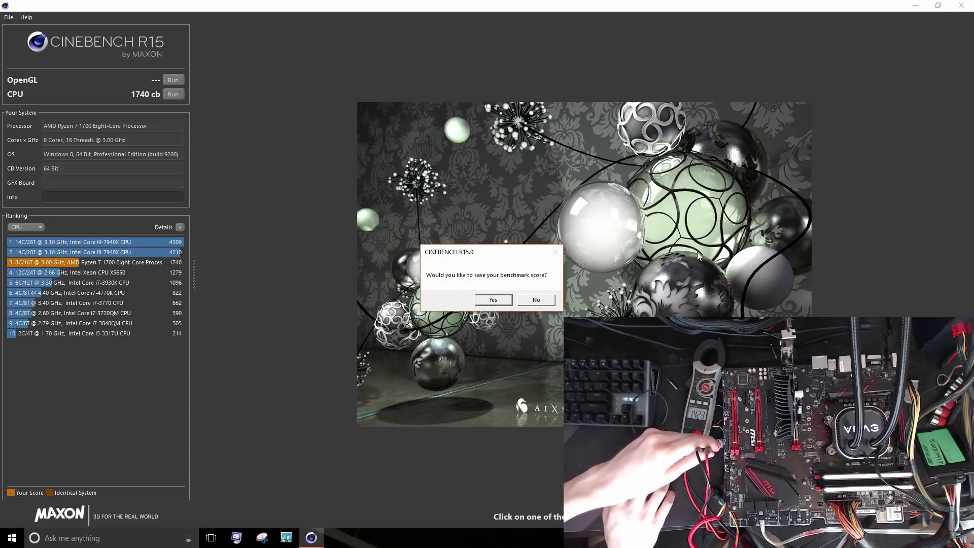
pyautogui.click(532, 303)
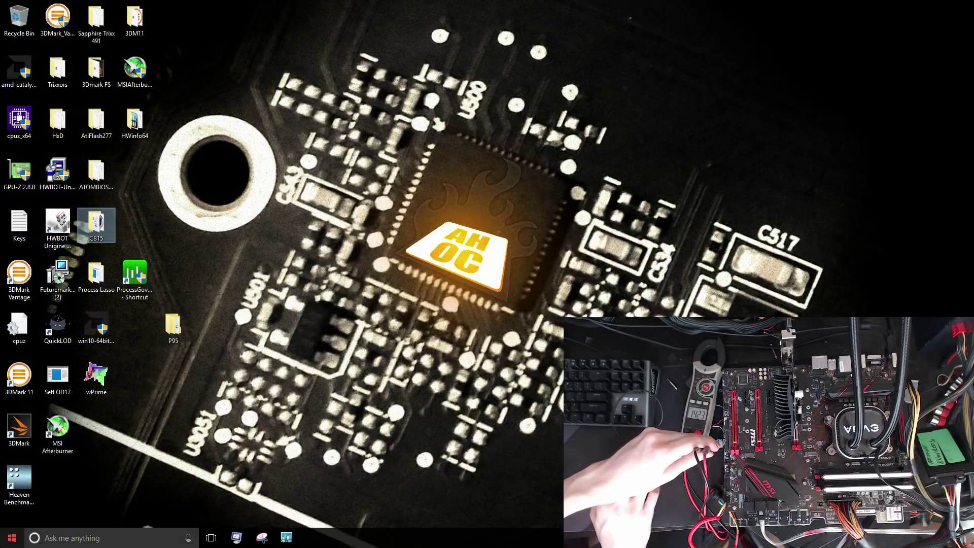
pyautogui.click(12, 538)
pyautogui.click(13, 515)
pyautogui.click(20, 491)
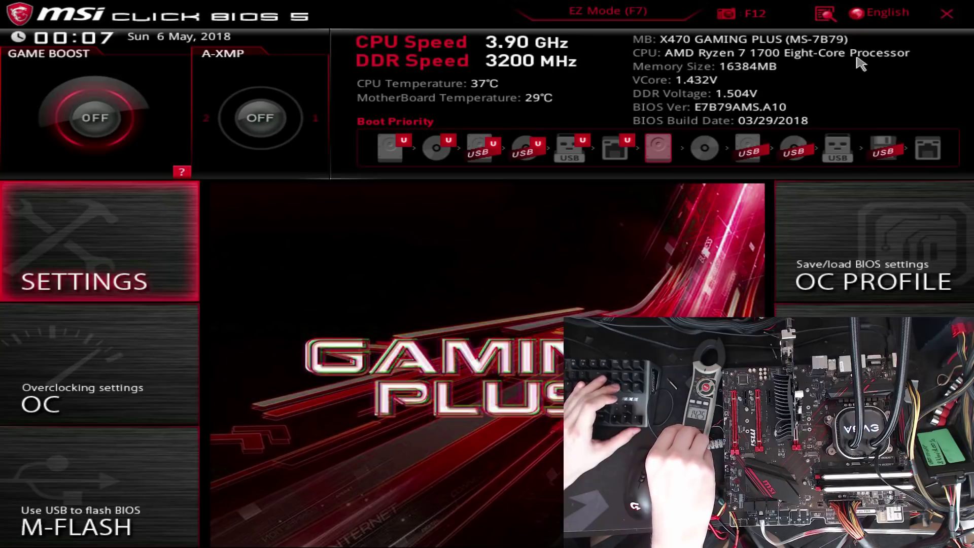
# - Go to the DigitALL Power submenu under the voltage settings in the BIOS overclocking section
pyautogui.press('Down')
pyautogui.press('Return')
pyautogui.press('Down')
pyautogui.press('Down')
pyautogui.press('Down')
pyautogui.press('Down')
pyautogui.press('Down')
pyautogui.press('Down')
pyautogui.press('Down')
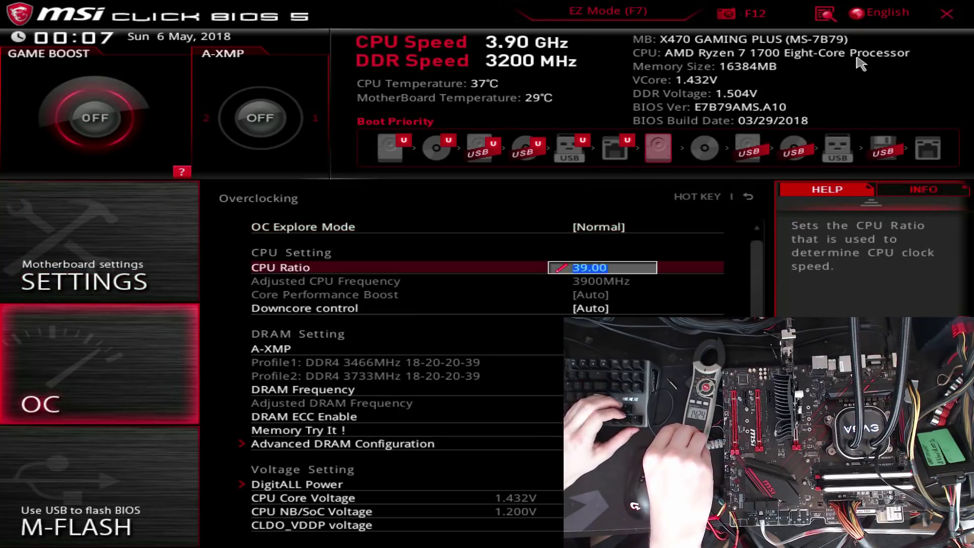
pyautogui.press('Down')
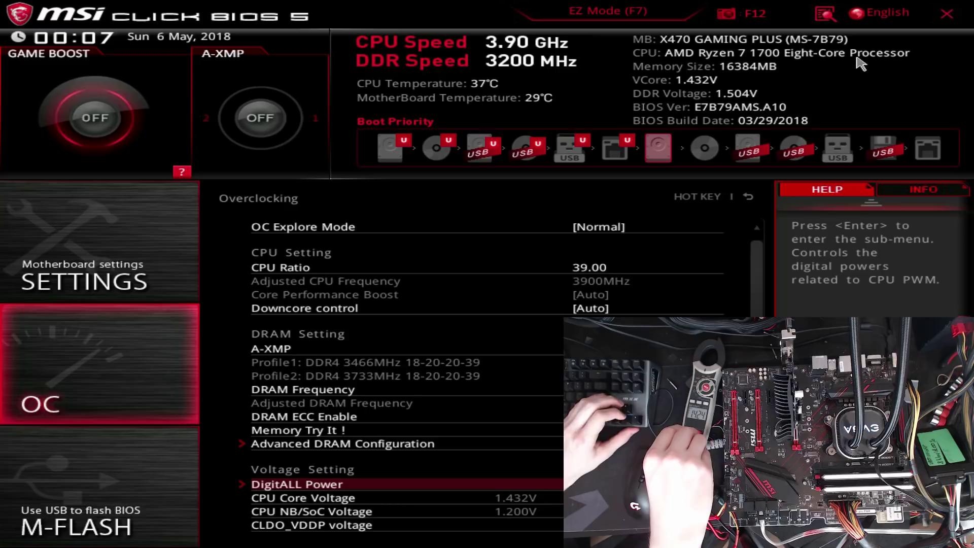
pyautogui.press('Return')
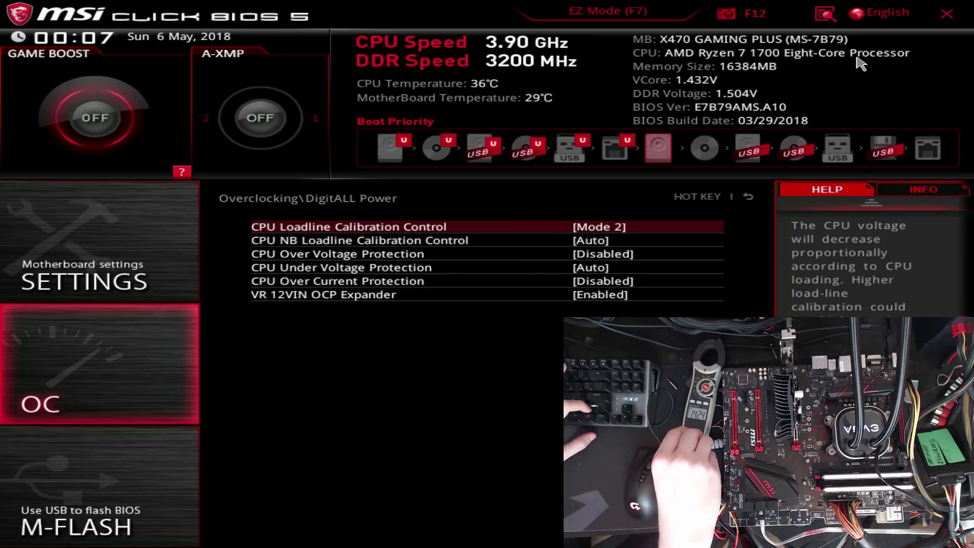
# - Advance CPU Loadline Calibration Control to the next mode, then save the BIOS changes and reboot into Windows
pyautogui.press('+')
pyautogui.press('F10')
pyautogui.press('Return')
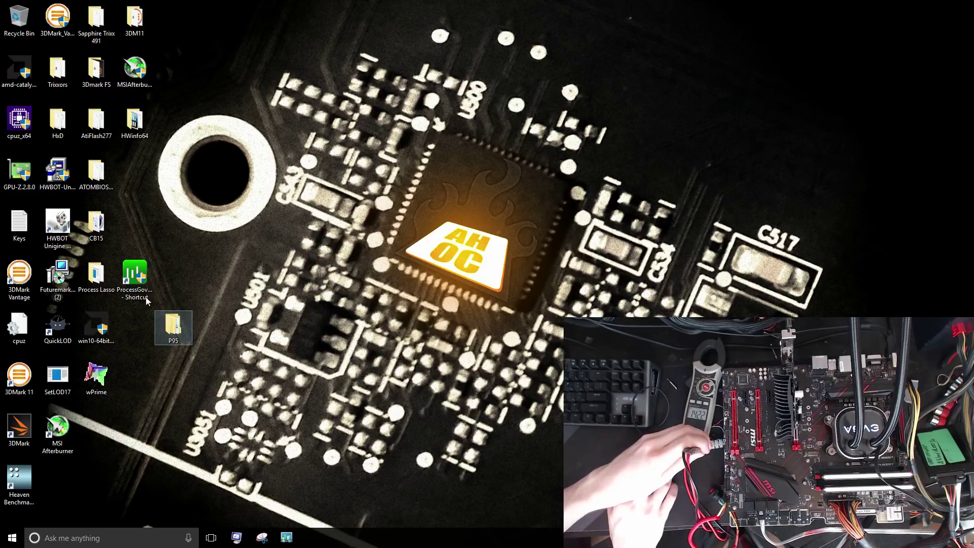
# - Launch Cinebench R15 from the CB15 folder in a smaller window and run the CPU benchmark twice
pyautogui.doubleClick(95, 218)
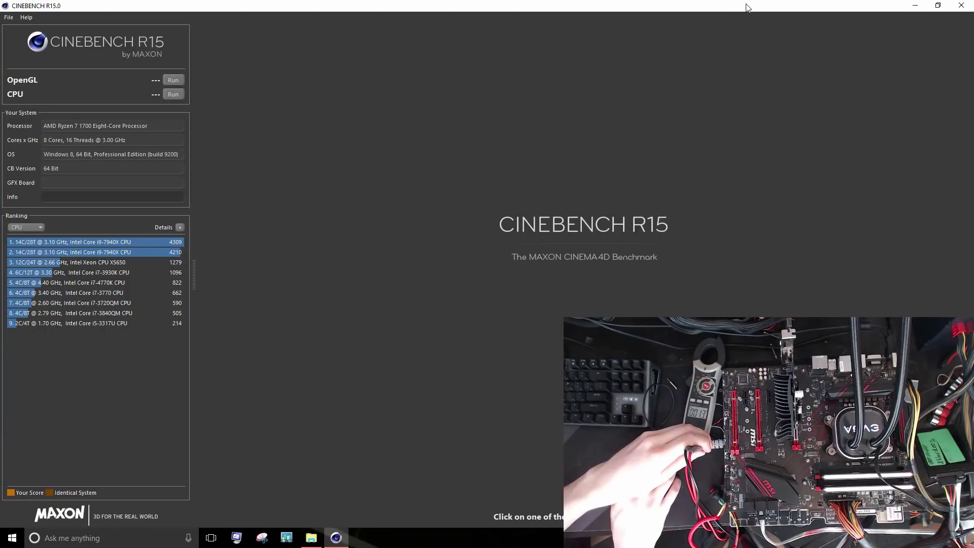
pyautogui.moveTo(746, 7); pyautogui.dragTo(600, 83)
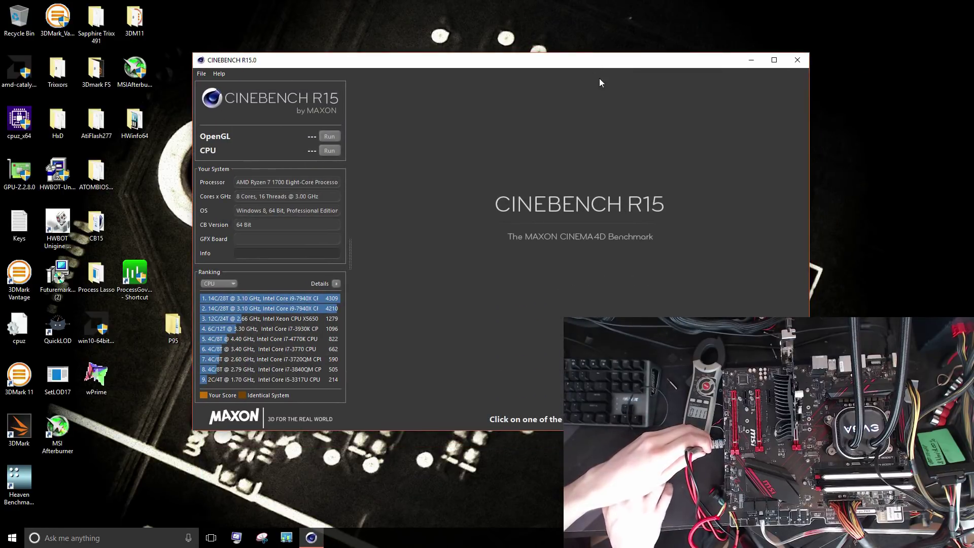
pyautogui.click(331, 152)
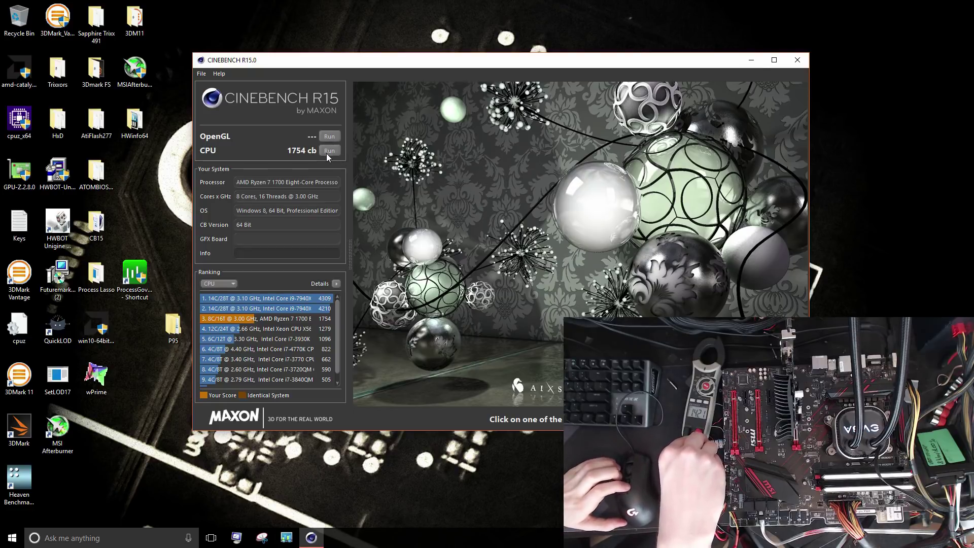
pyautogui.click(327, 152)
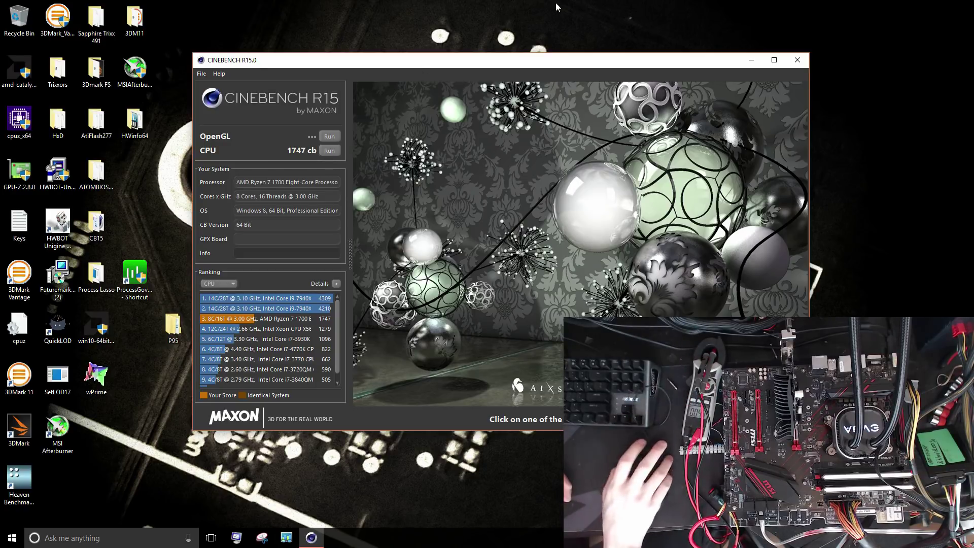
# - Close Cinebench without saving the score and open the V28 folder inside the P95 desktop folder
pyautogui.click(797, 60)
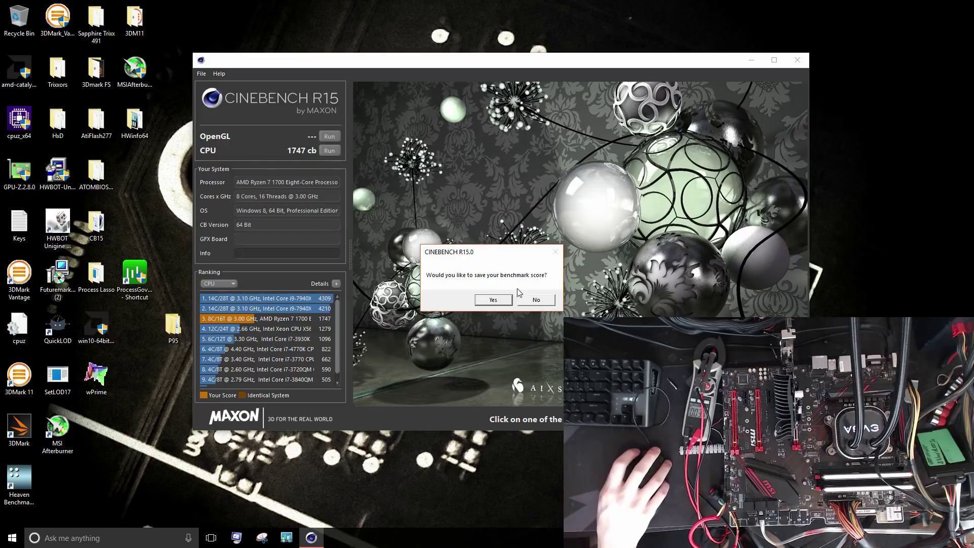
pyautogui.click(537, 301)
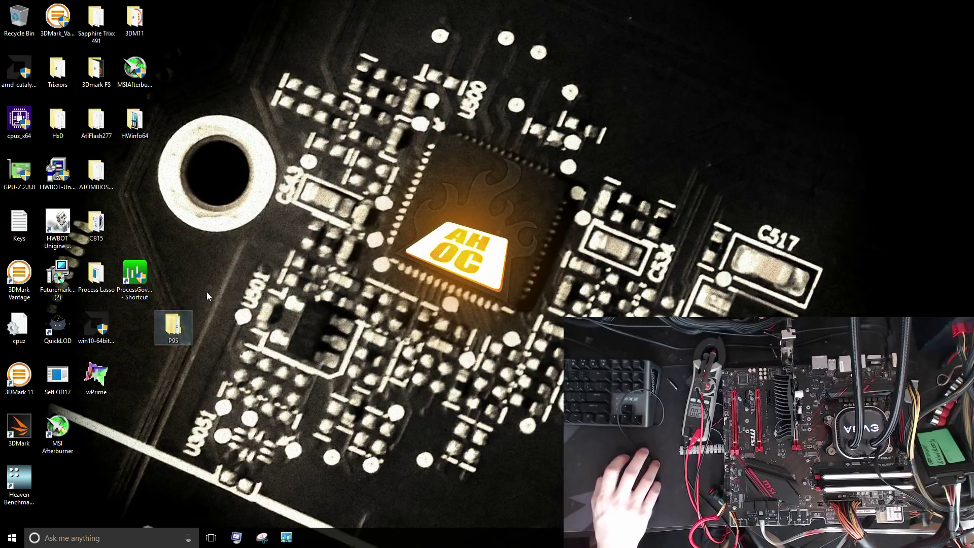
pyautogui.press('Return')
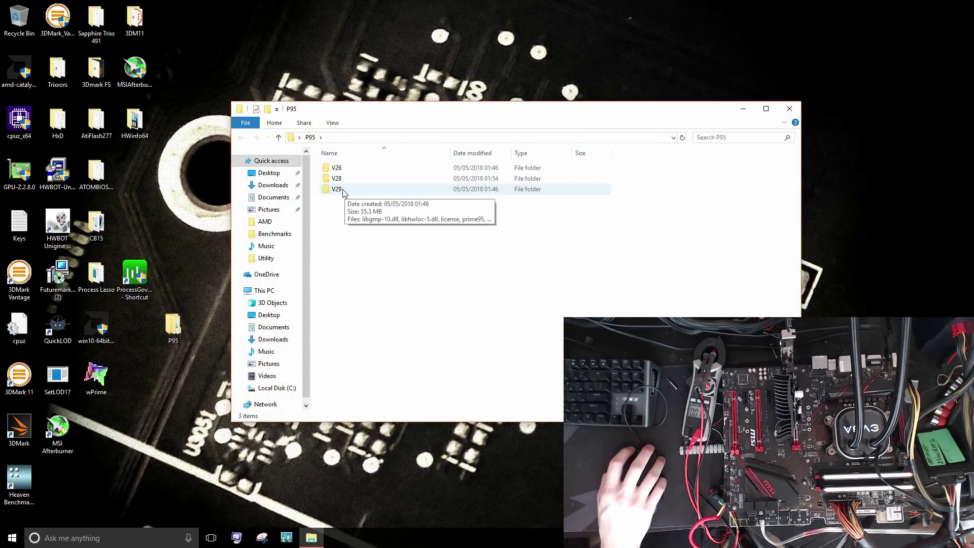
pyautogui.doubleClick(337, 178)
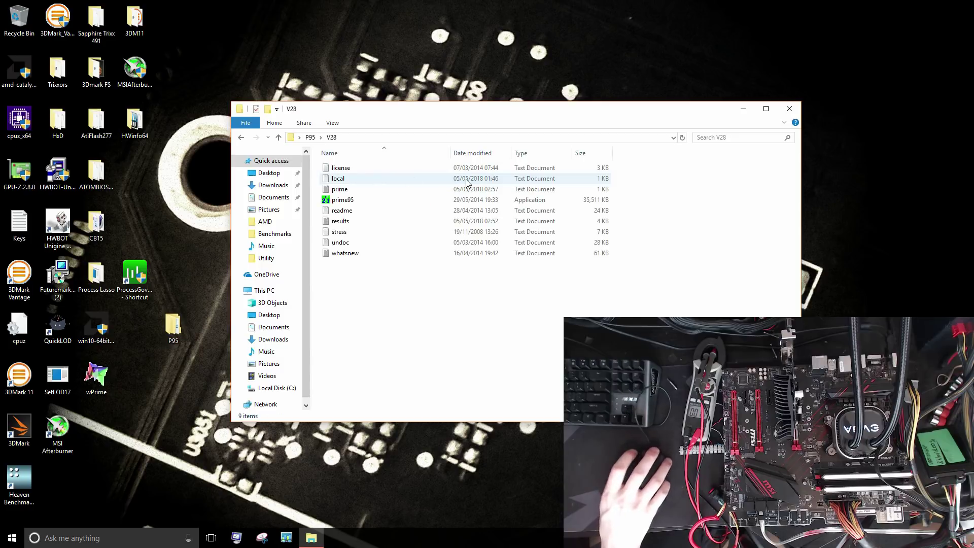
# - Launch prime95 from the V28 folder, run a torture test with 16 threads, and close Prime95
pyautogui.doubleClick(442, 199)
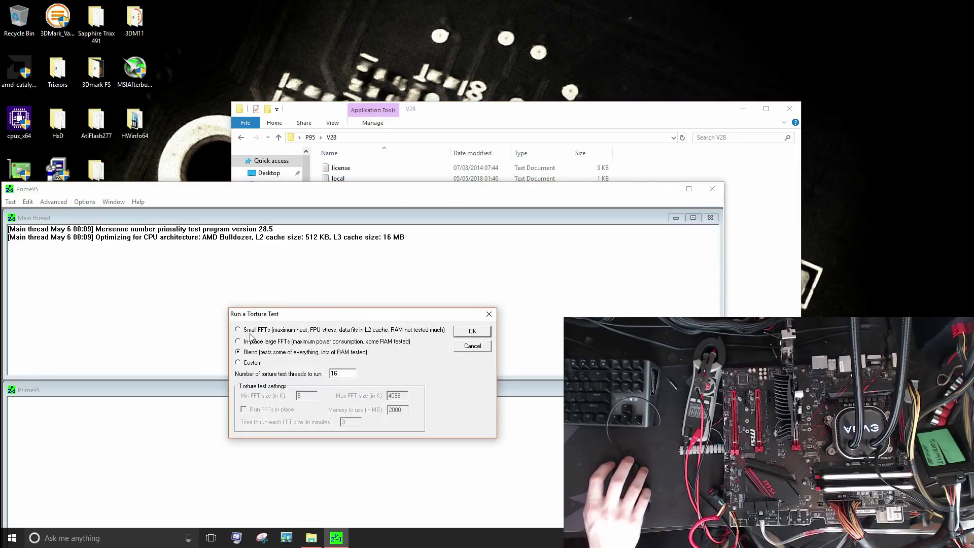
pyautogui.click(471, 336)
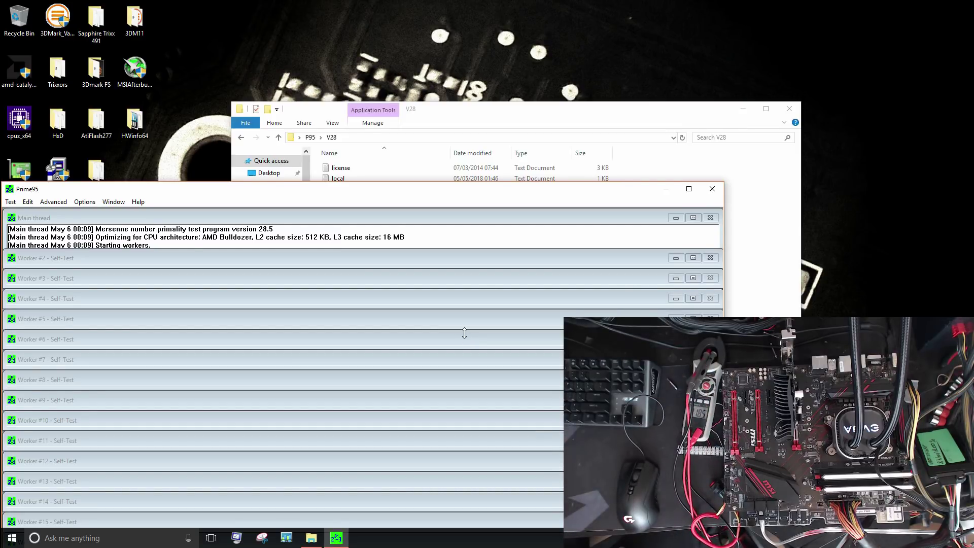
pyautogui.click(712, 189)
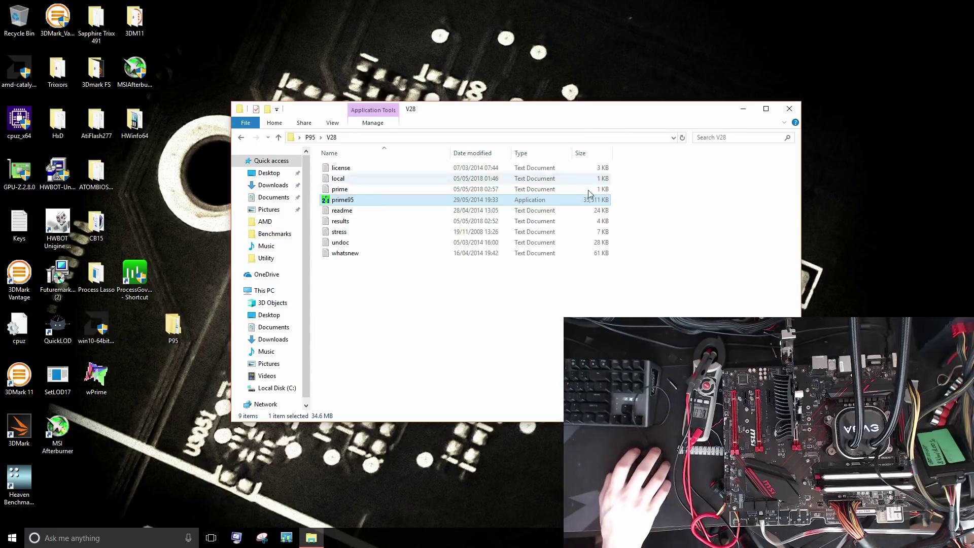
# - Close the V28 folder window and restart the computer from Windows
pyautogui.click(795, 109)
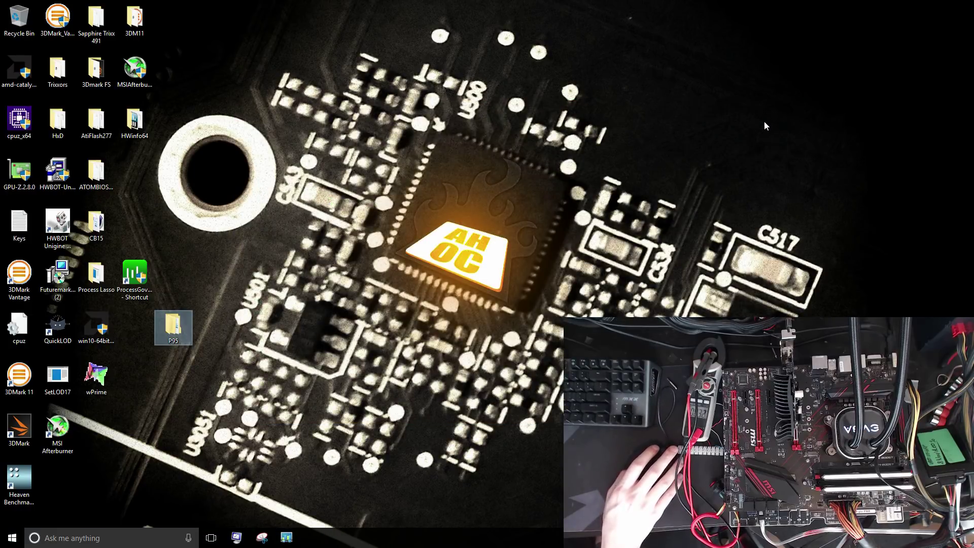
pyautogui.click(12, 537)
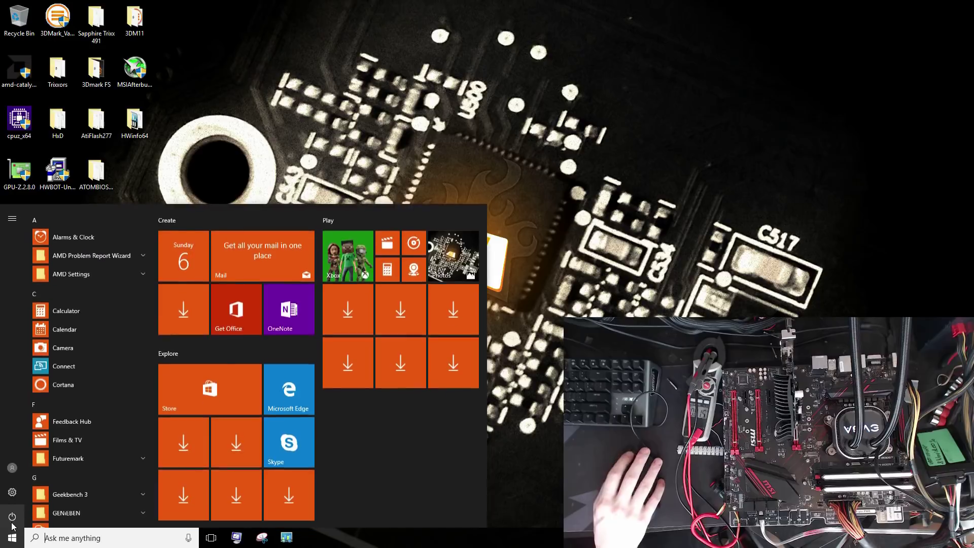
pyautogui.click(12, 516)
pyautogui.click(30, 472)
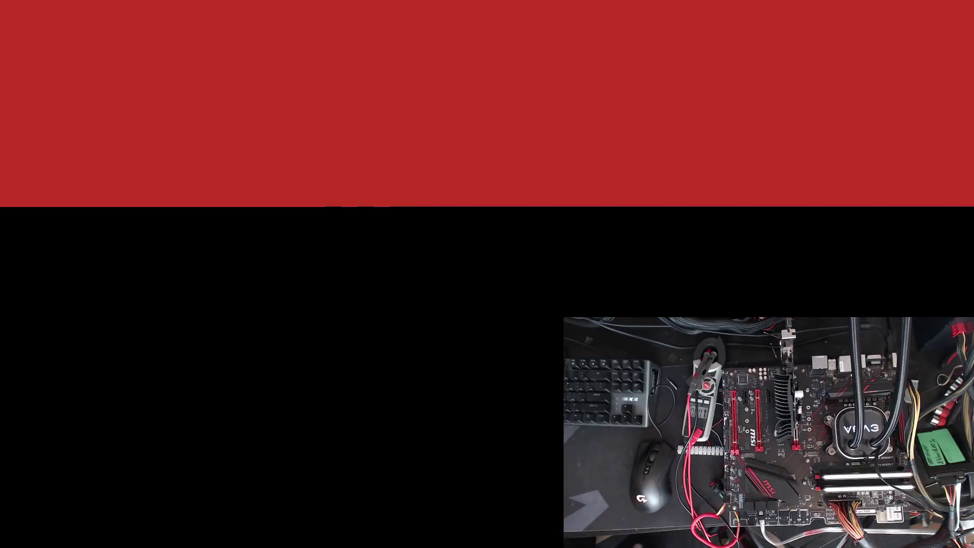